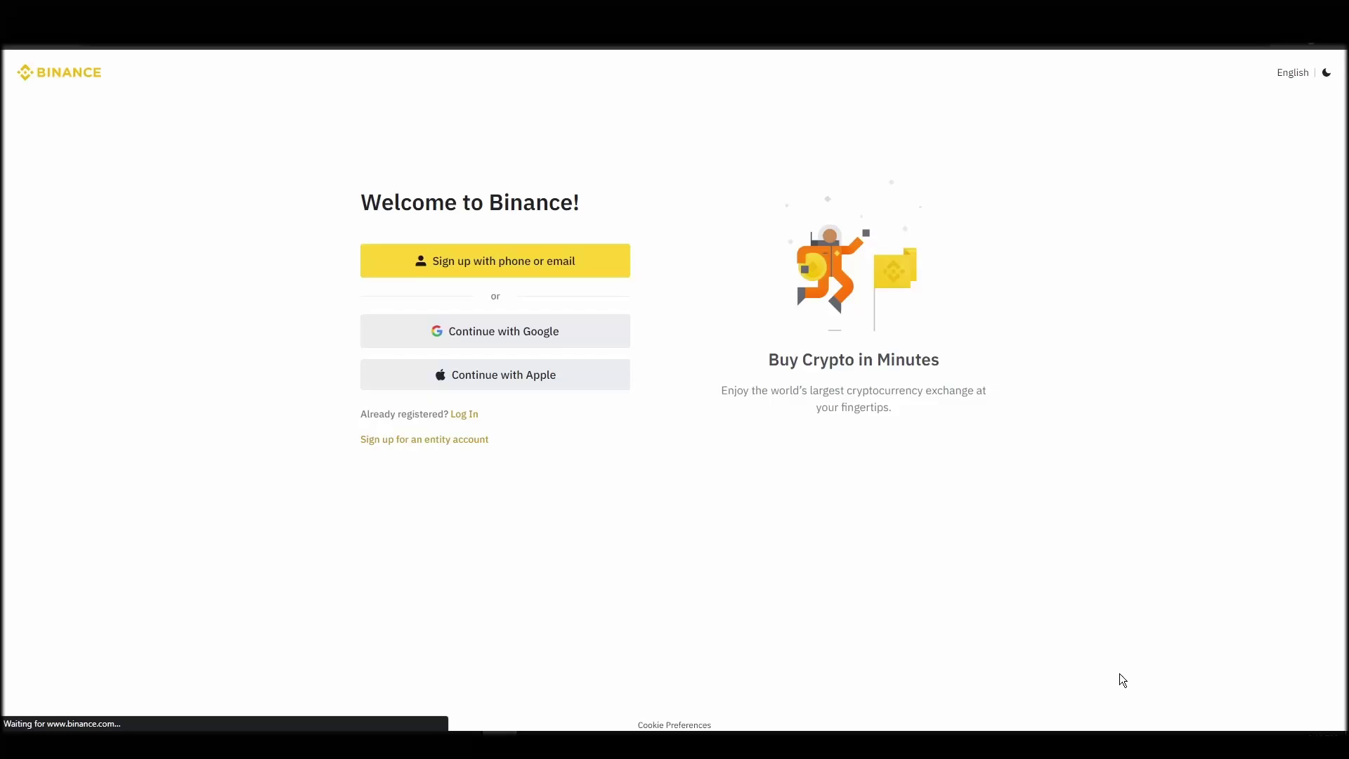
Register a personal account with the user's email and password, then verify the emailed code.
{"action": "left_click", "coordinate": [512, 267]}
{"action": "key", "text": "Tab"}
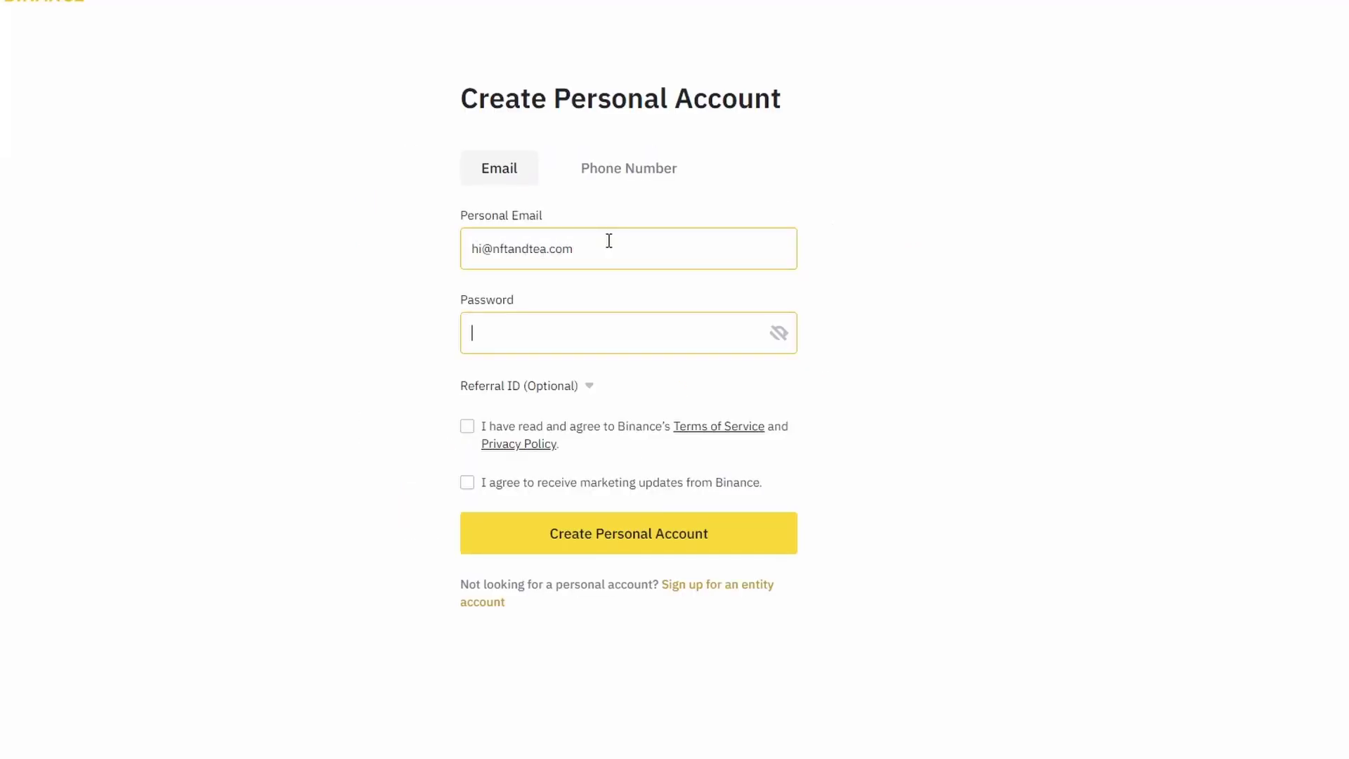
{"action": "type", "text": "***********"}
{"action": "left_click", "coordinate": [467, 425]}
{"action": "left_click", "coordinate": [705, 555]}
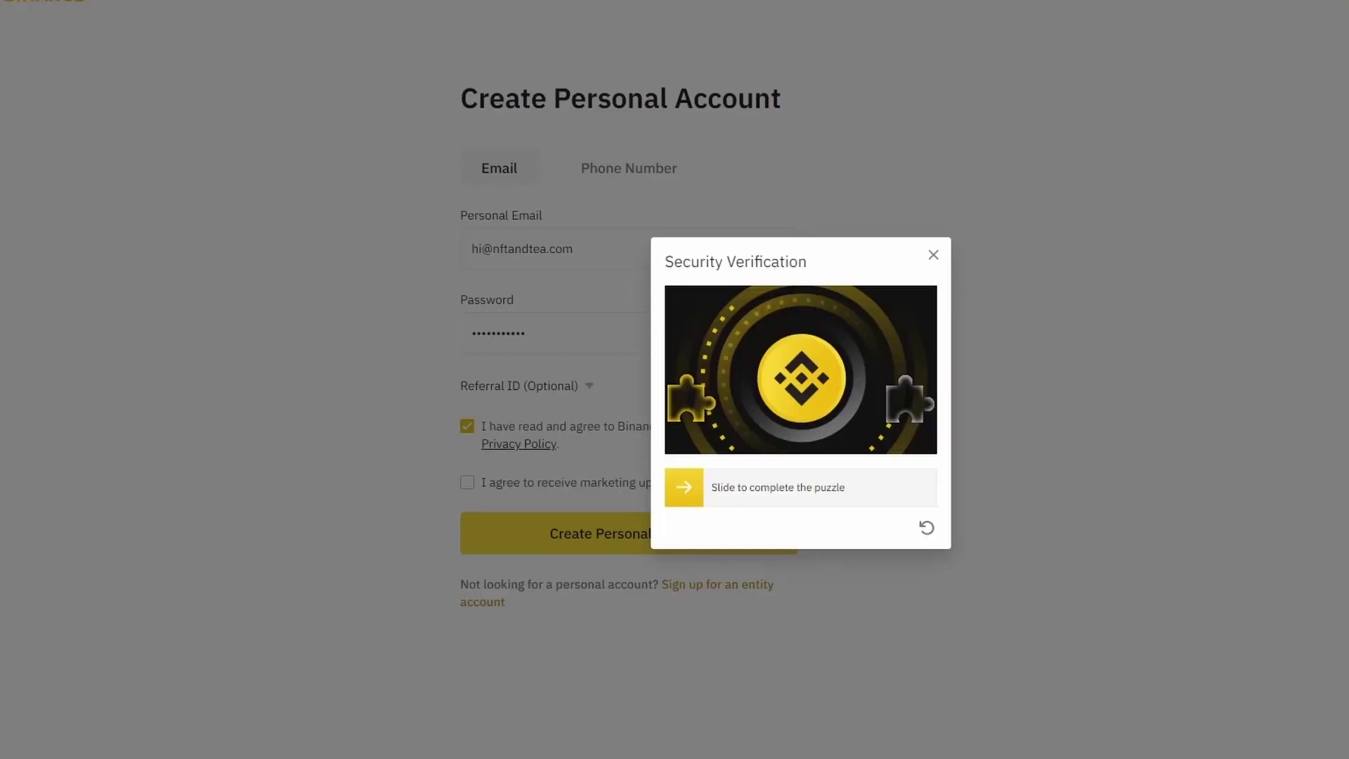
{"action": "left_click_drag", "start_coordinate": [684, 482], "coordinate": [918, 485]}
{"action": "left_click", "coordinate": [655, 265]}
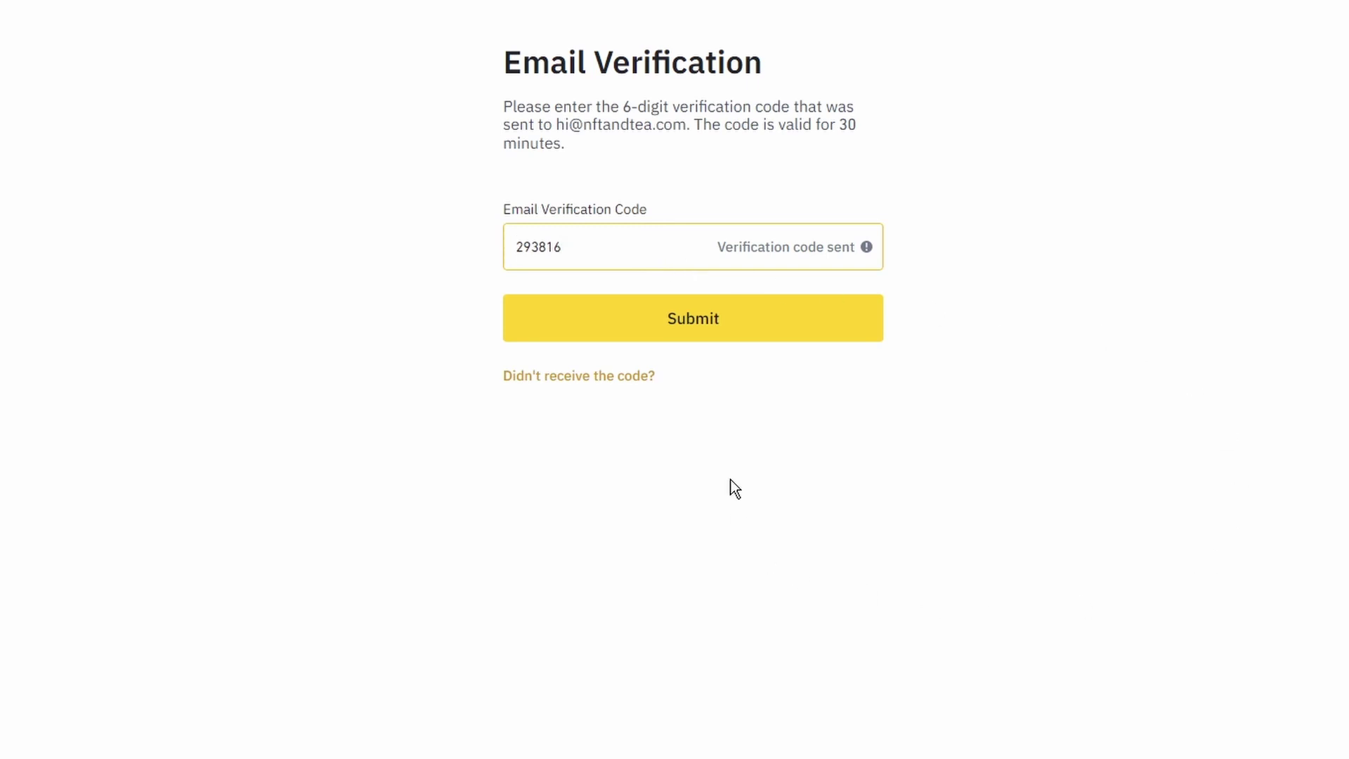
{"action": "left_click", "coordinate": [738, 329]}
Start identity verification with Greece as residence and nationality, plus the user's name and birth date.
{"action": "left_click", "coordinate": [475, 485]}
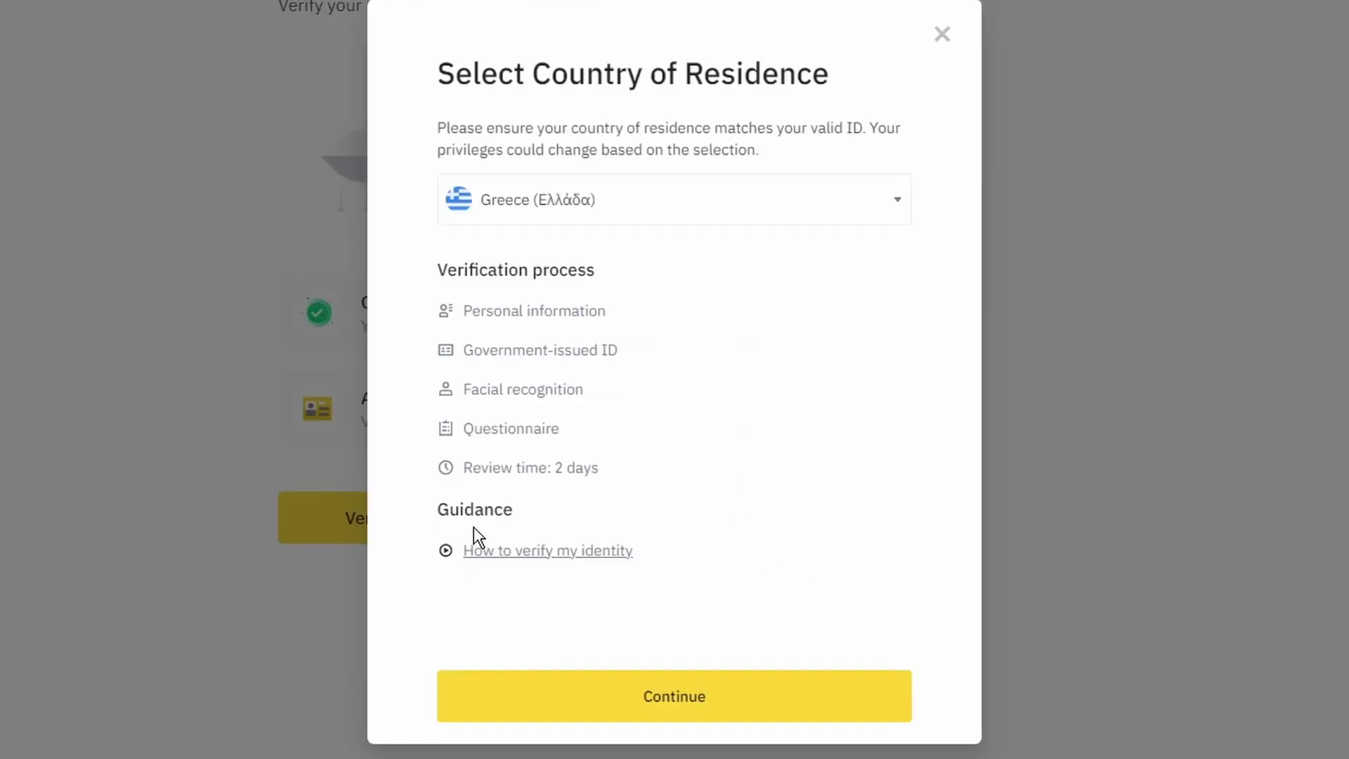
{"action": "left_click", "coordinate": [675, 696]}
{"action": "left_click", "coordinate": [737, 225]}
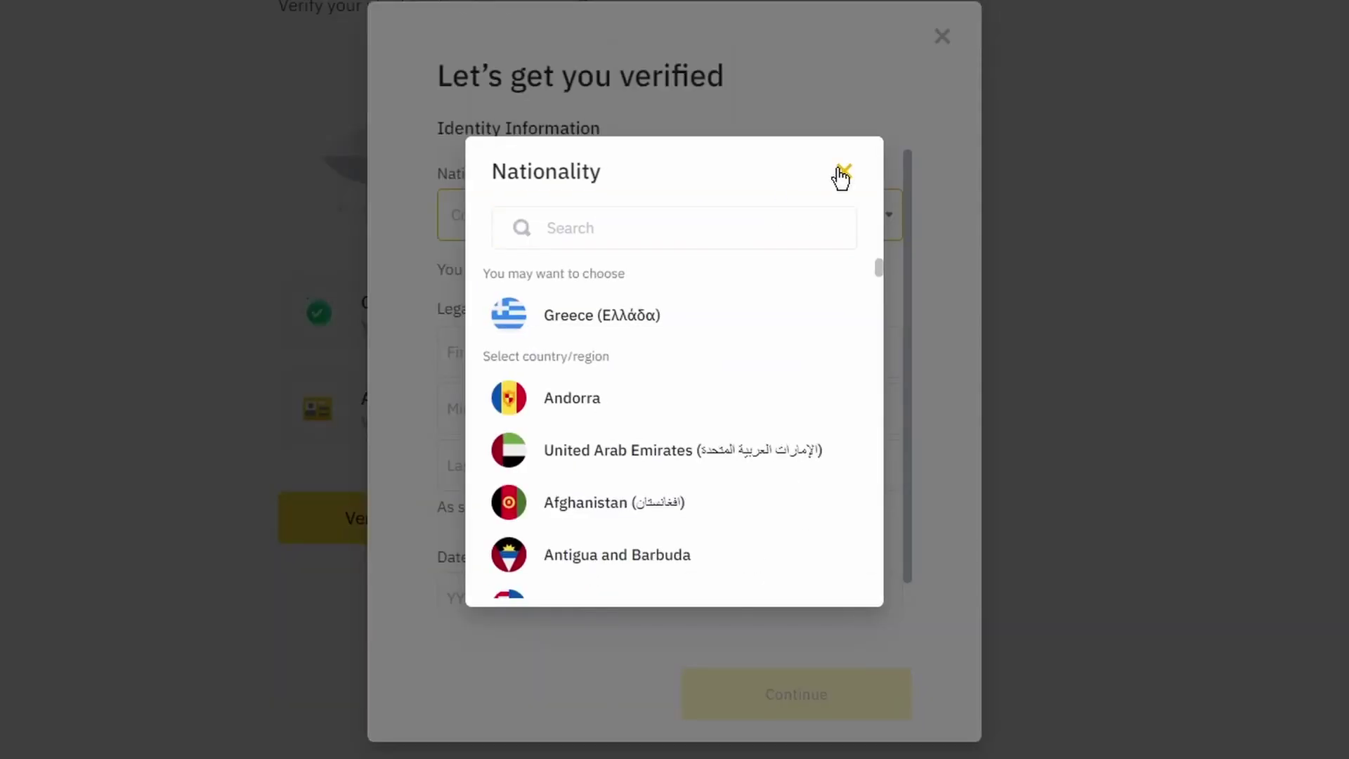
{"action": "left_click", "coordinate": [843, 175]}
{"action": "left_click", "coordinate": [739, 324]}
{"action": "type", "text": "Example"}
{"action": "key", "text": "Tab"}
{"action": "type", "text": "Example"}
{"action": "key", "text": "Tab"}
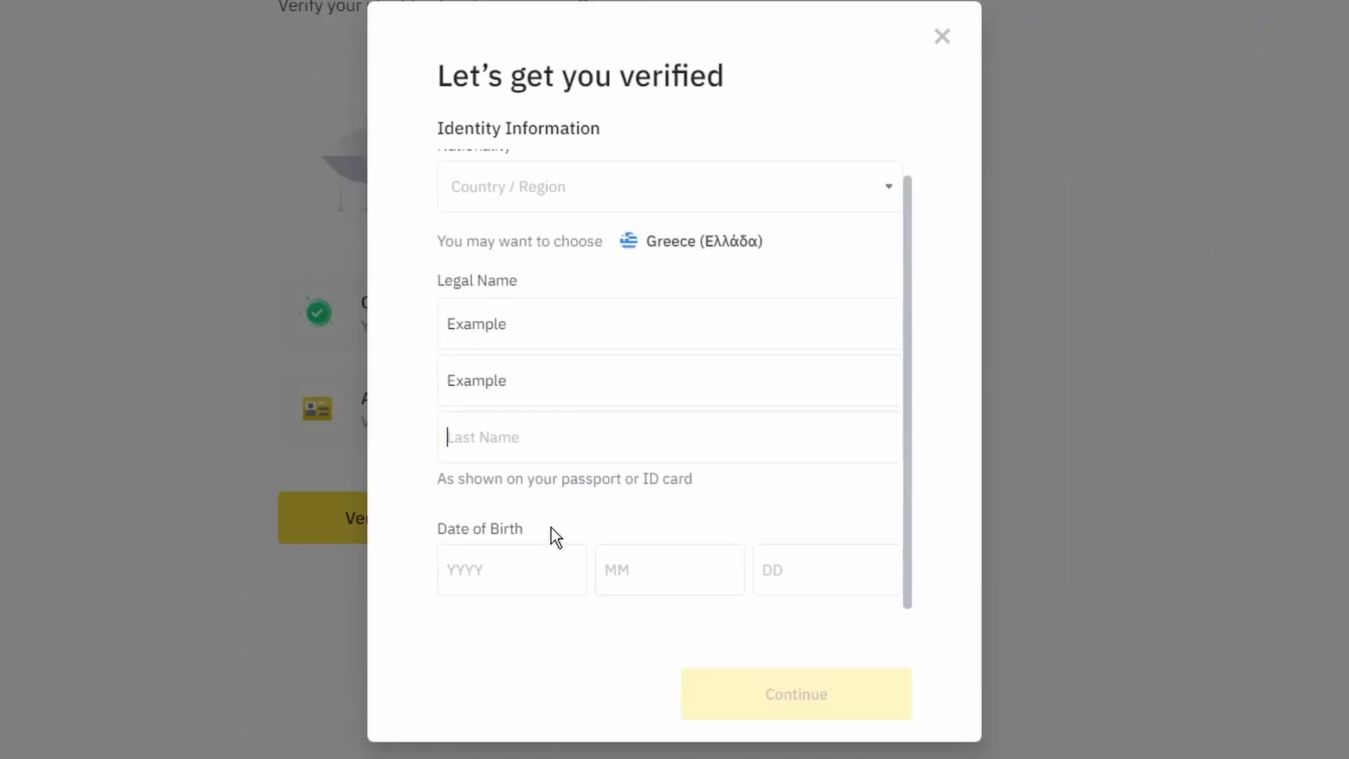
Fill in the home address fields for identity verification.
{"action": "type", "text": "Example"}
{"action": "left_click", "coordinate": [566, 568]}
{"action": "type", "text": "19981111"}
{"action": "left_click", "coordinate": [703, 241]}
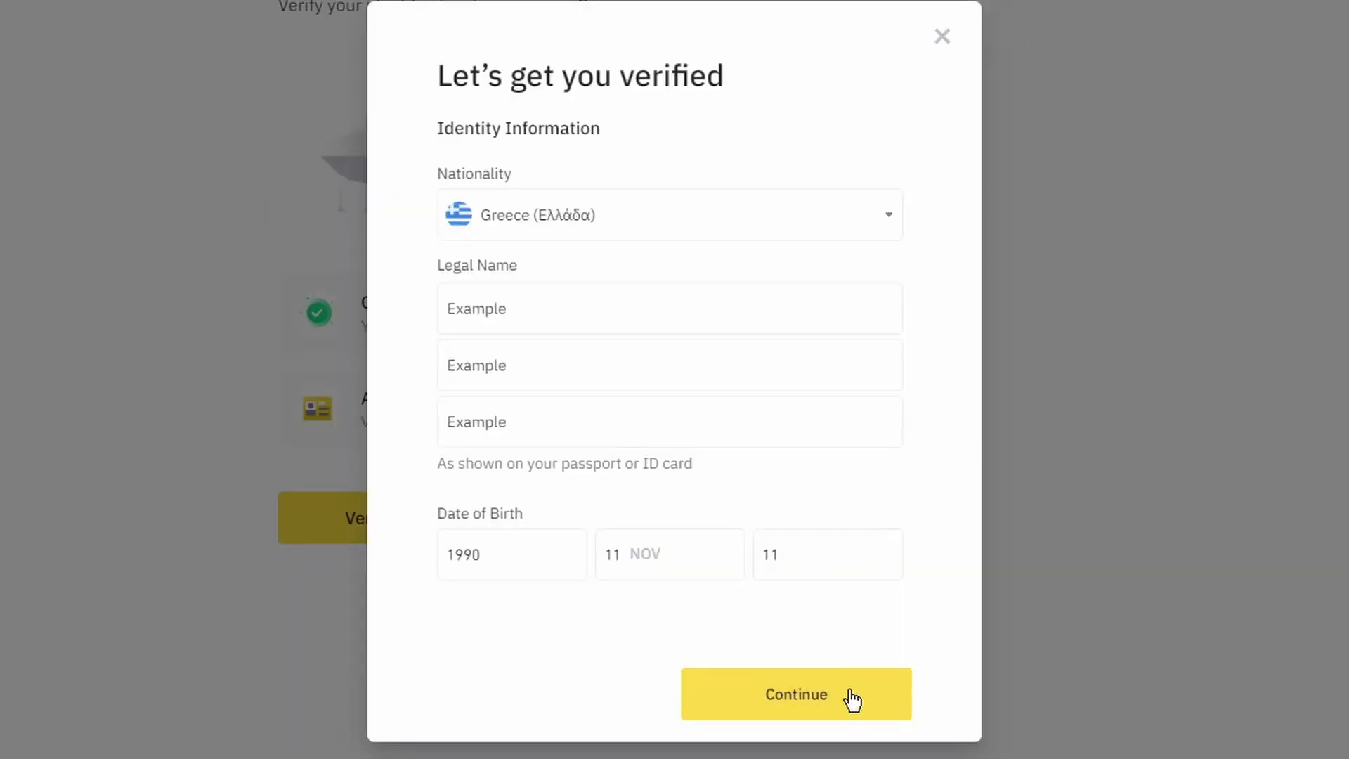
{"action": "left_click", "coordinate": [852, 698]}
{"action": "left_click", "coordinate": [594, 202]}
{"action": "type", "text": "Example"}
{"action": "key", "text": "Tab"}
{"action": "type", "text": "Example"}
{"action": "key", "text": "Tab"}
{"action": "type", "text": "Example"}
{"action": "left_click", "coordinate": [796, 694]}
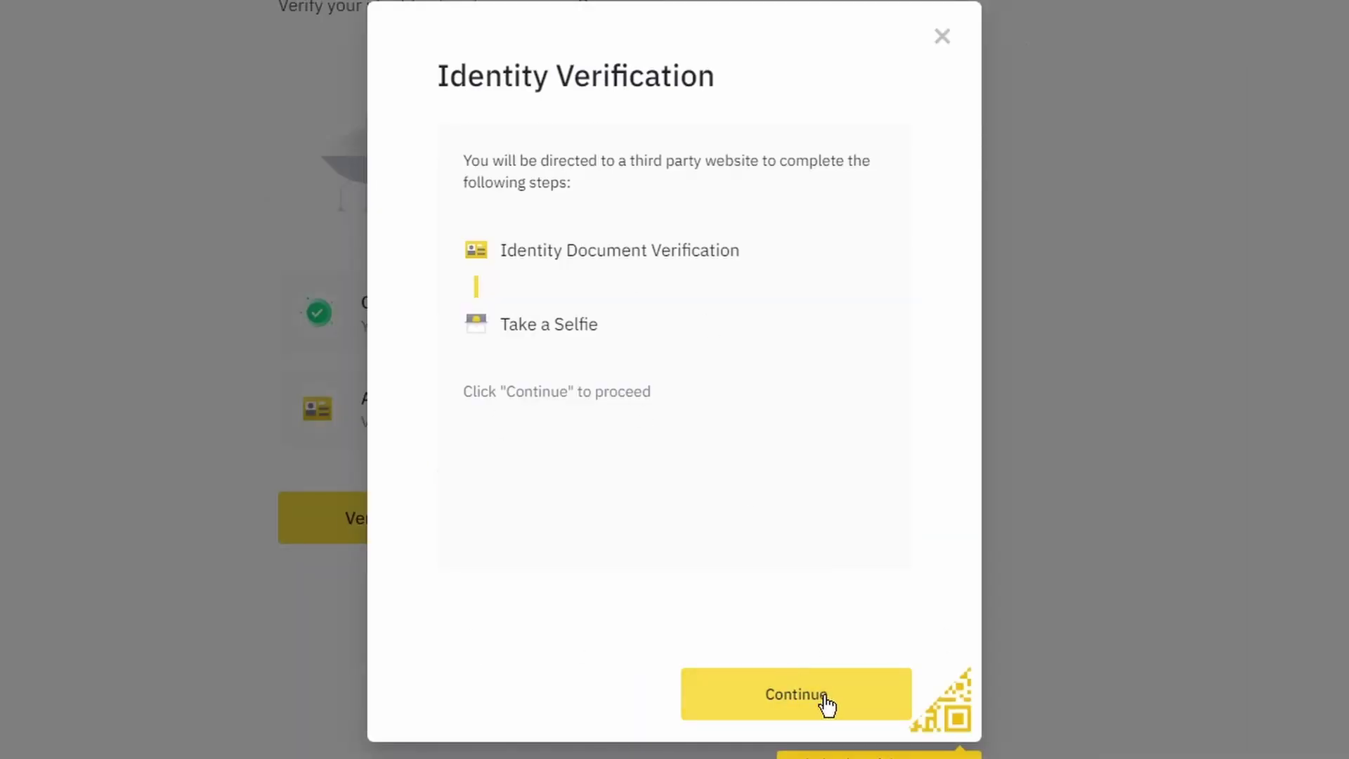
On the third-party verification site, choose driver's license as the ID document.
{"action": "left_click", "coordinate": [825, 699]}
{"action": "left_click", "coordinate": [685, 314]}
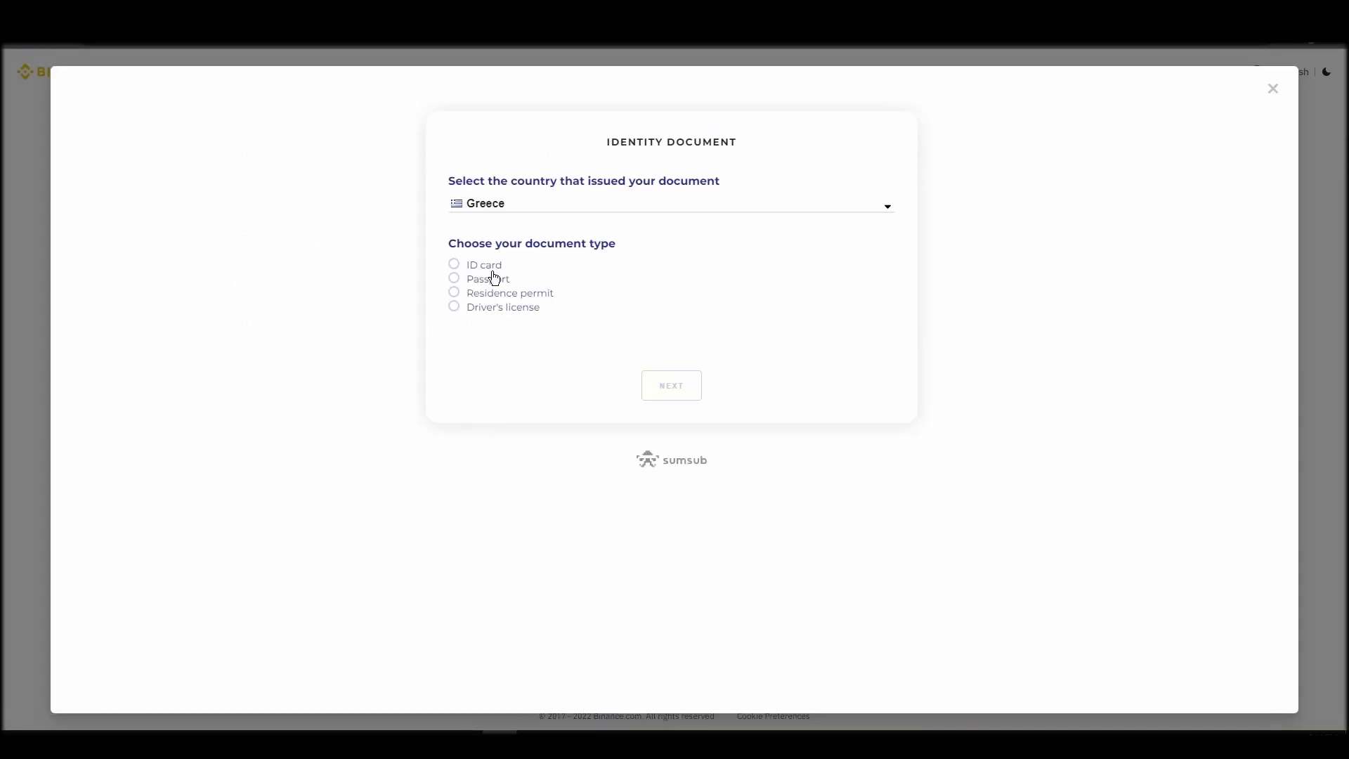
{"action": "left_click", "coordinate": [490, 278]}
{"action": "left_click", "coordinate": [501, 307]}
{"action": "left_click", "coordinate": [671, 554]}
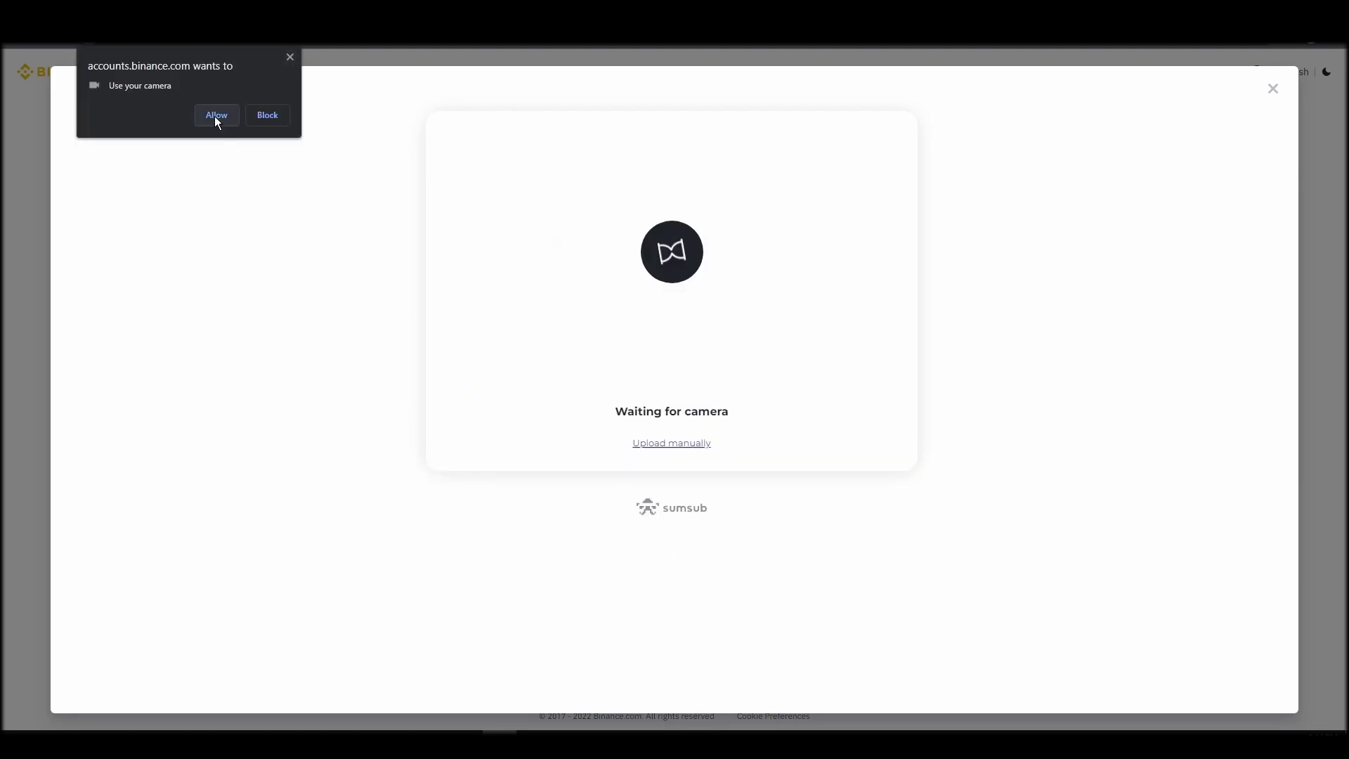
{"action": "scroll", "coordinate": [571, 492], "scroll_direction": "down", "scroll_amount": 2}
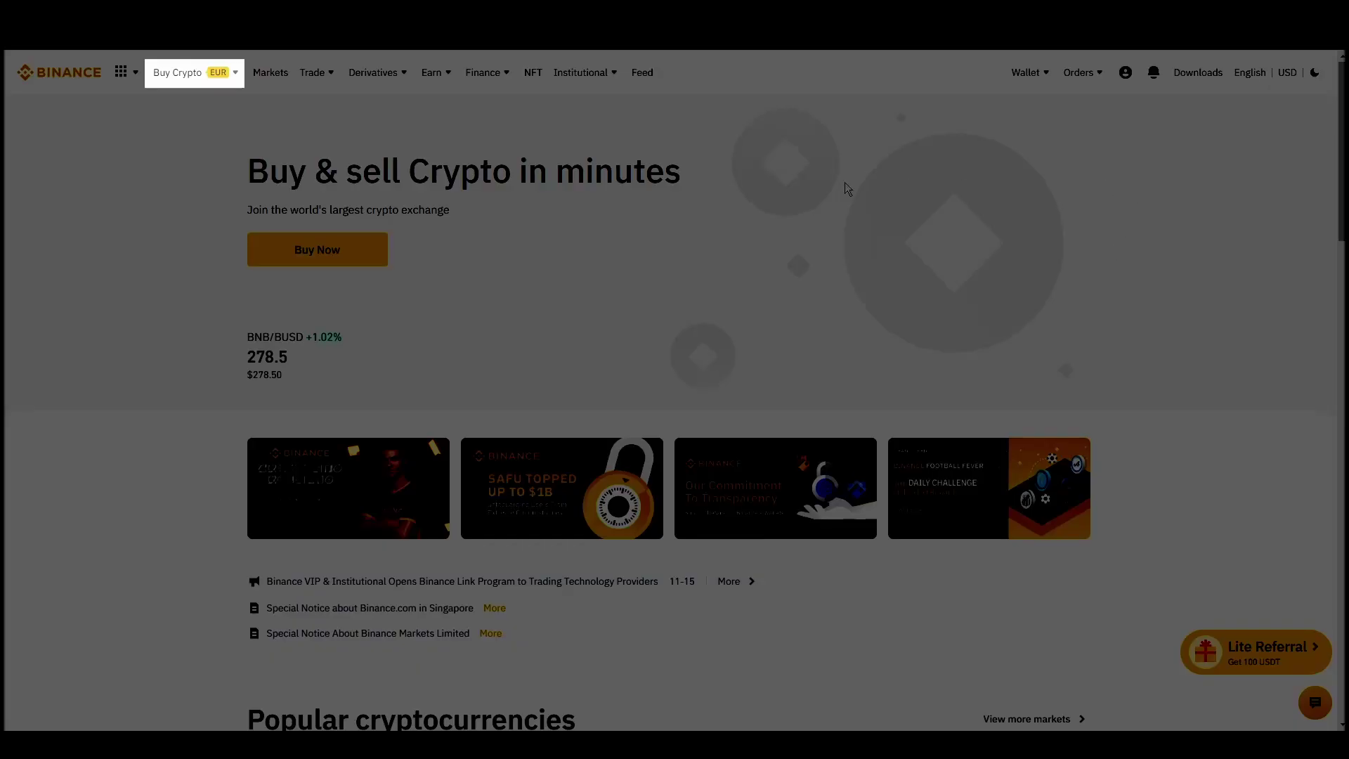
Choose Credit/Debit Card from the Buy Crypto menu.
{"action": "mouse_move", "coordinate": [214, 86]}
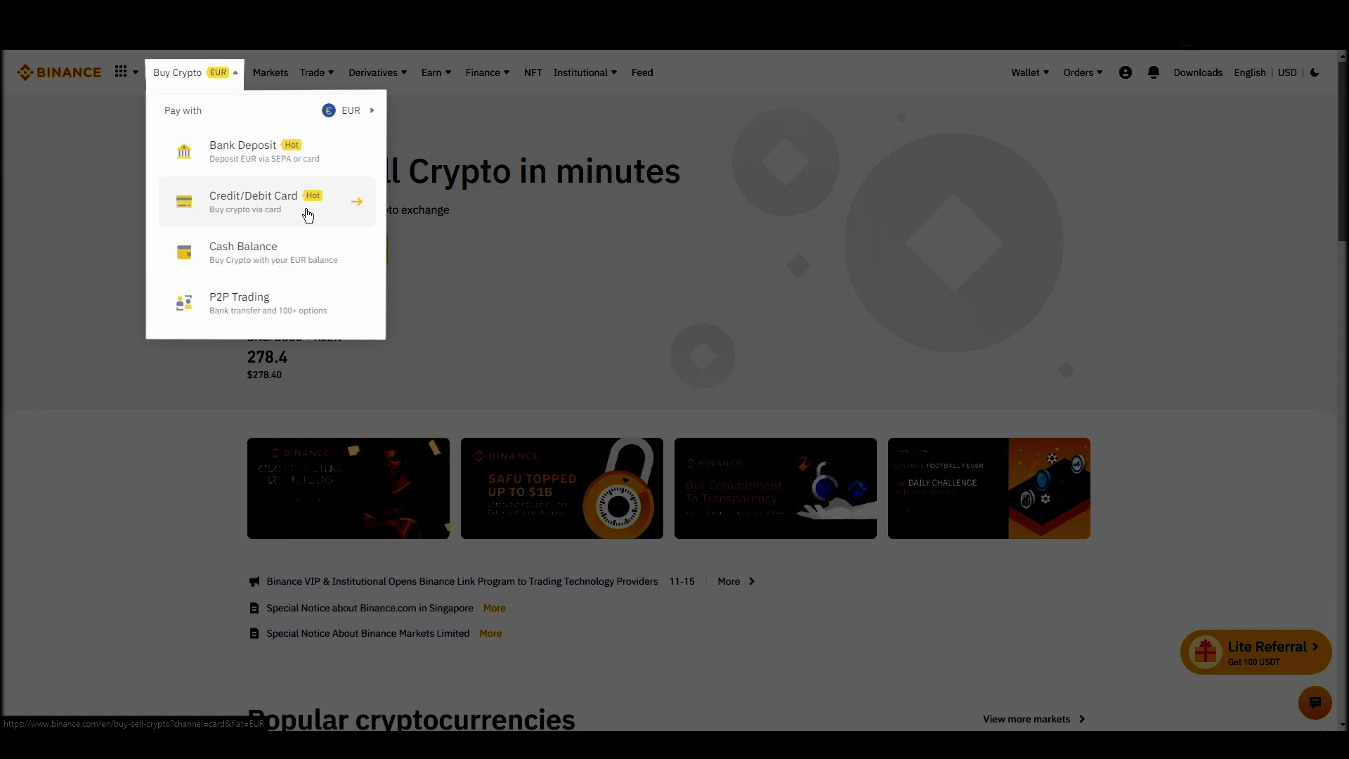
{"action": "left_click", "coordinate": [309, 213]}
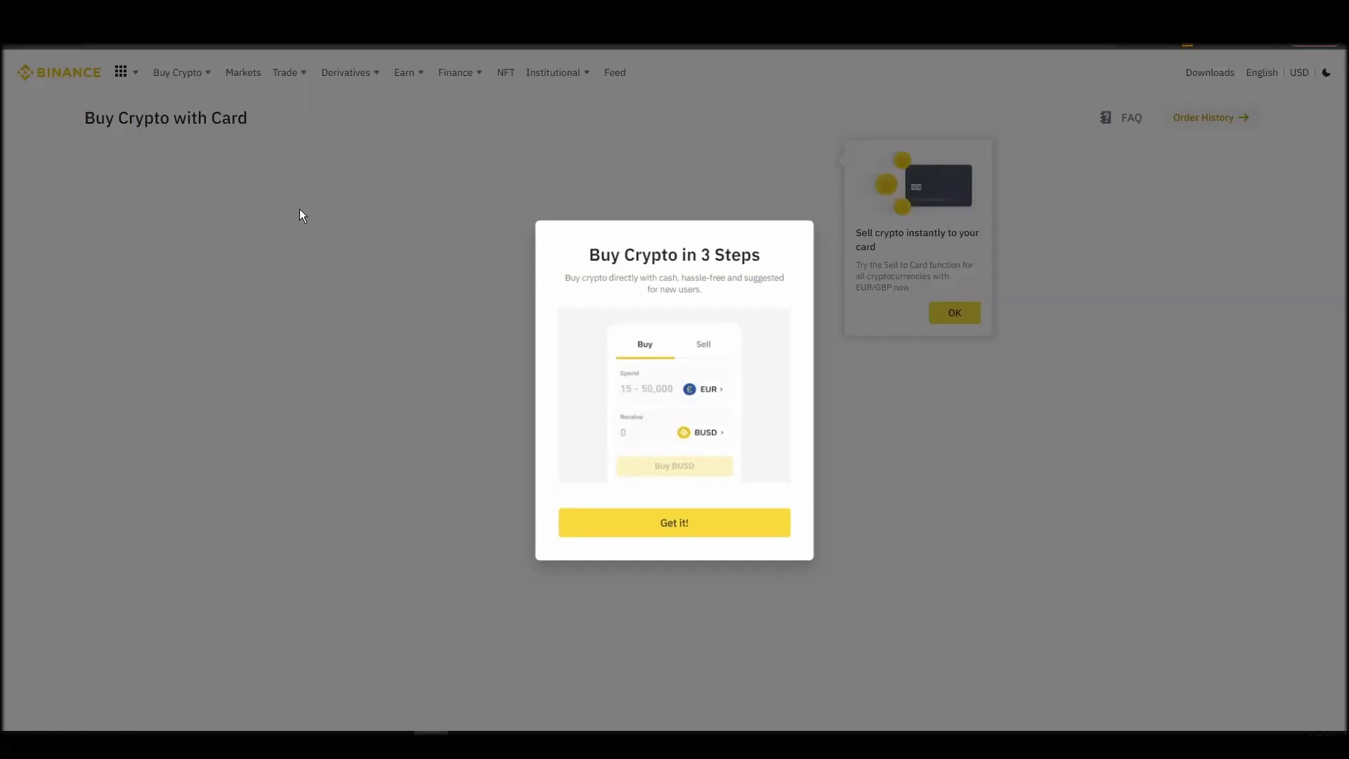
Submit a card purchase of ETH for 15 EUR, then search Google for 'chrome store'.
{"action": "left_click", "coordinate": [709, 524]}
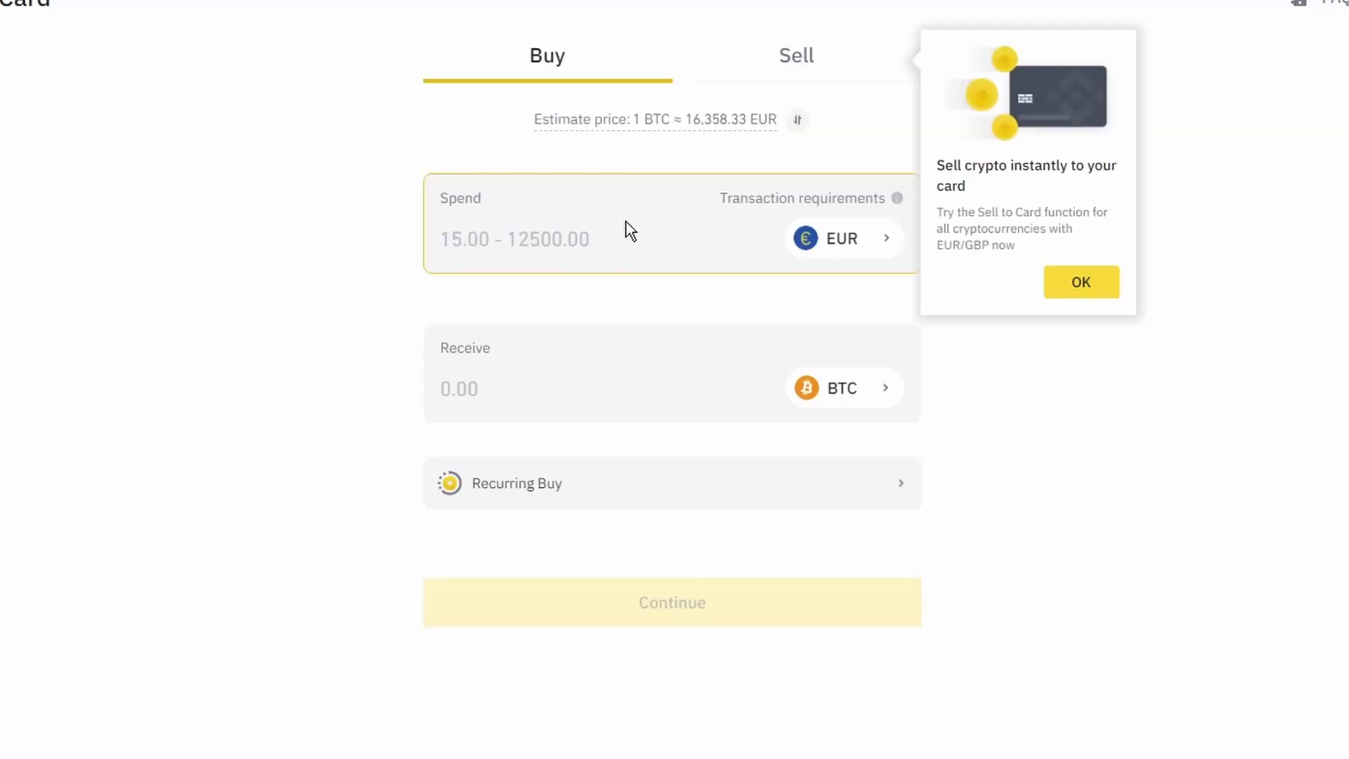
{"action": "left_click", "coordinate": [852, 408]}
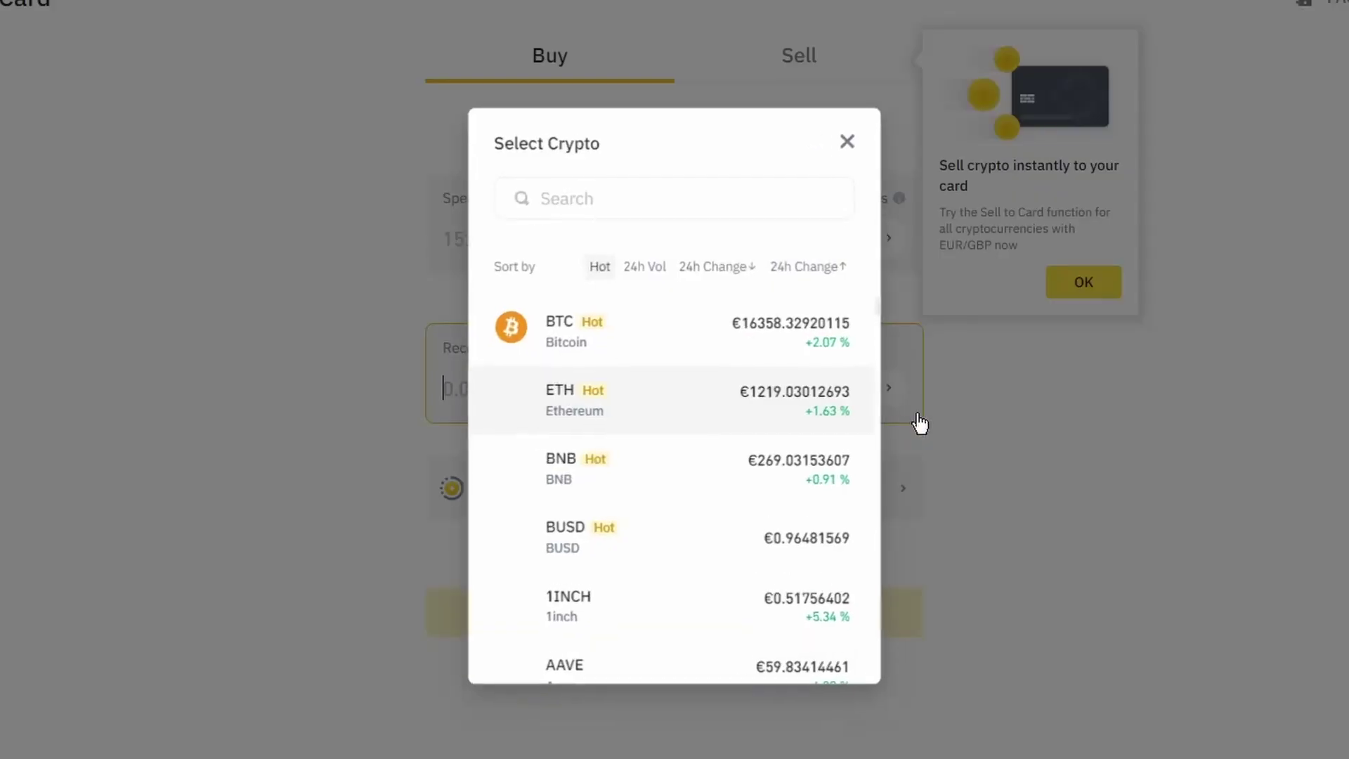
{"action": "left_click", "coordinate": [657, 411]}
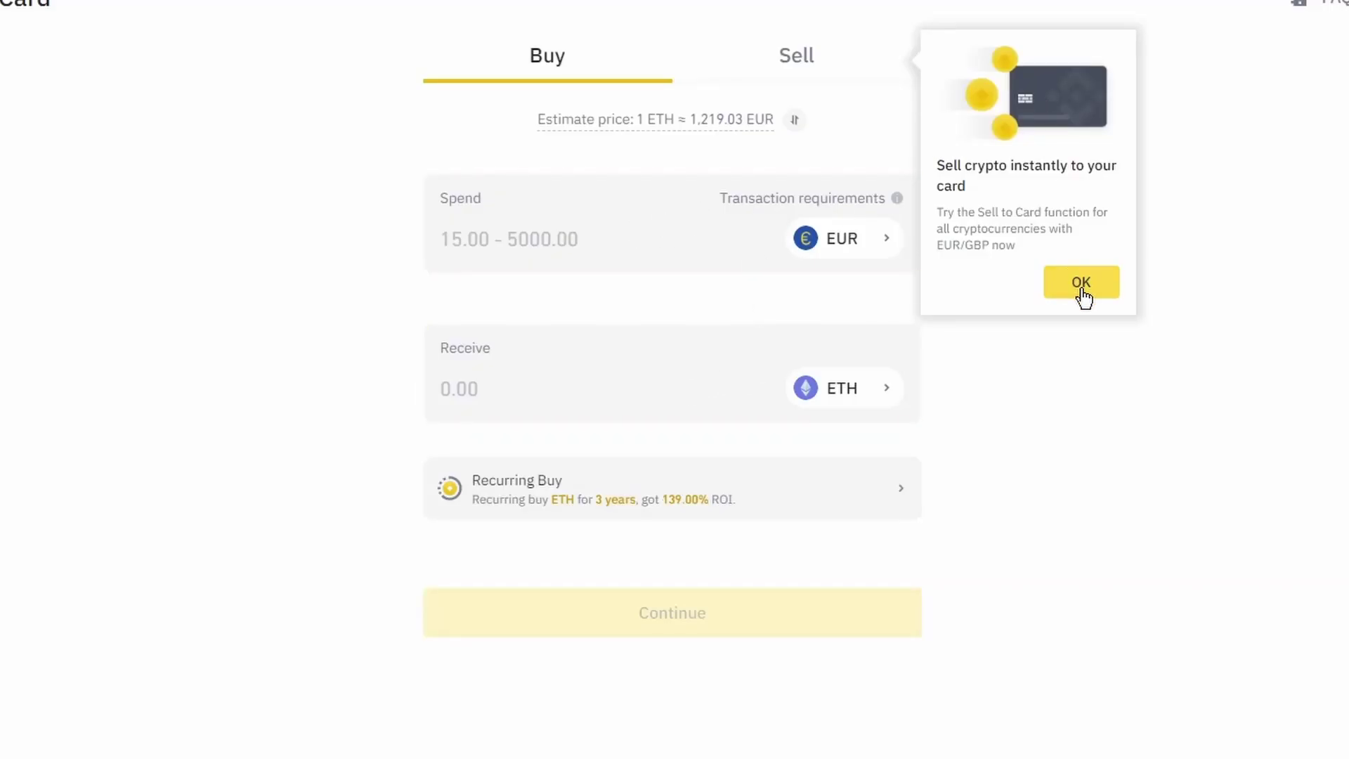
{"action": "left_click", "coordinate": [1079, 284]}
{"action": "left_click", "coordinate": [563, 244]}
{"action": "type", "text": "15"}
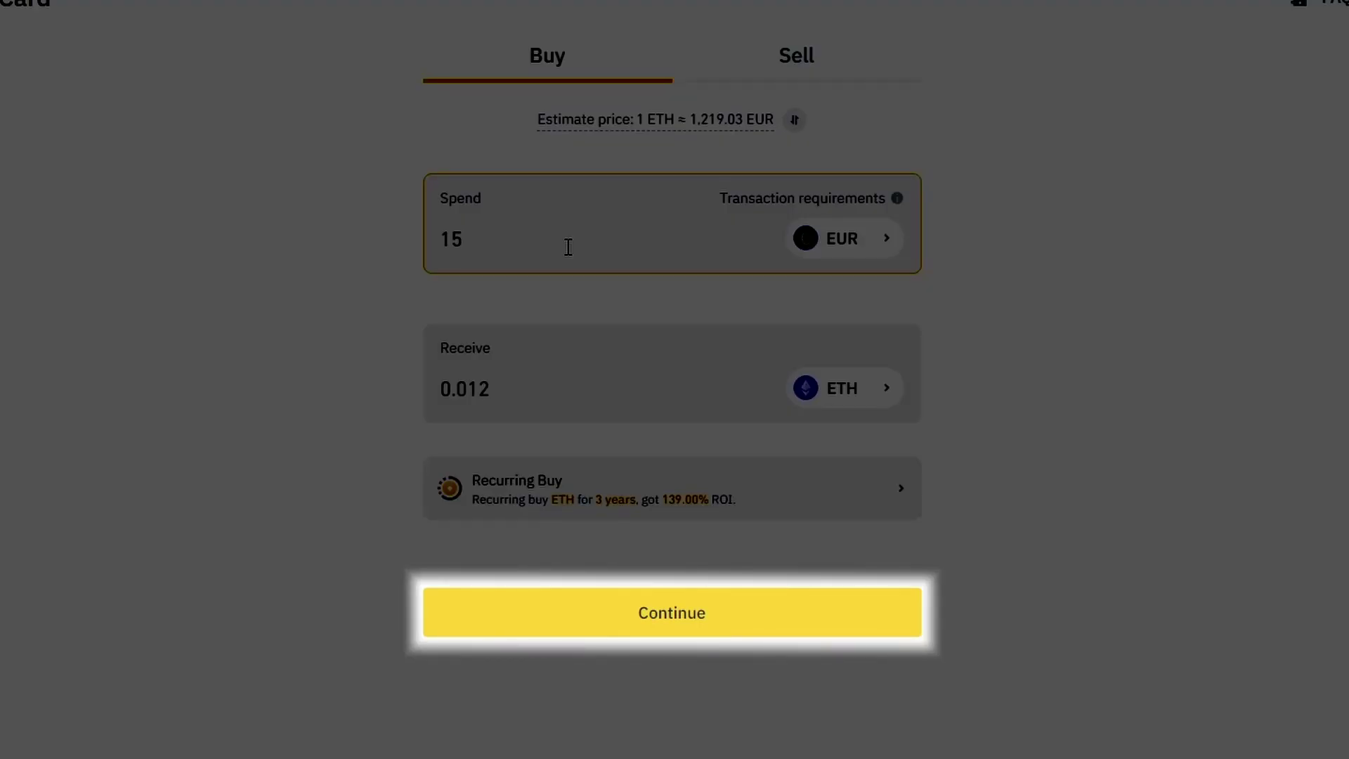
{"action": "left_click", "coordinate": [672, 608]}
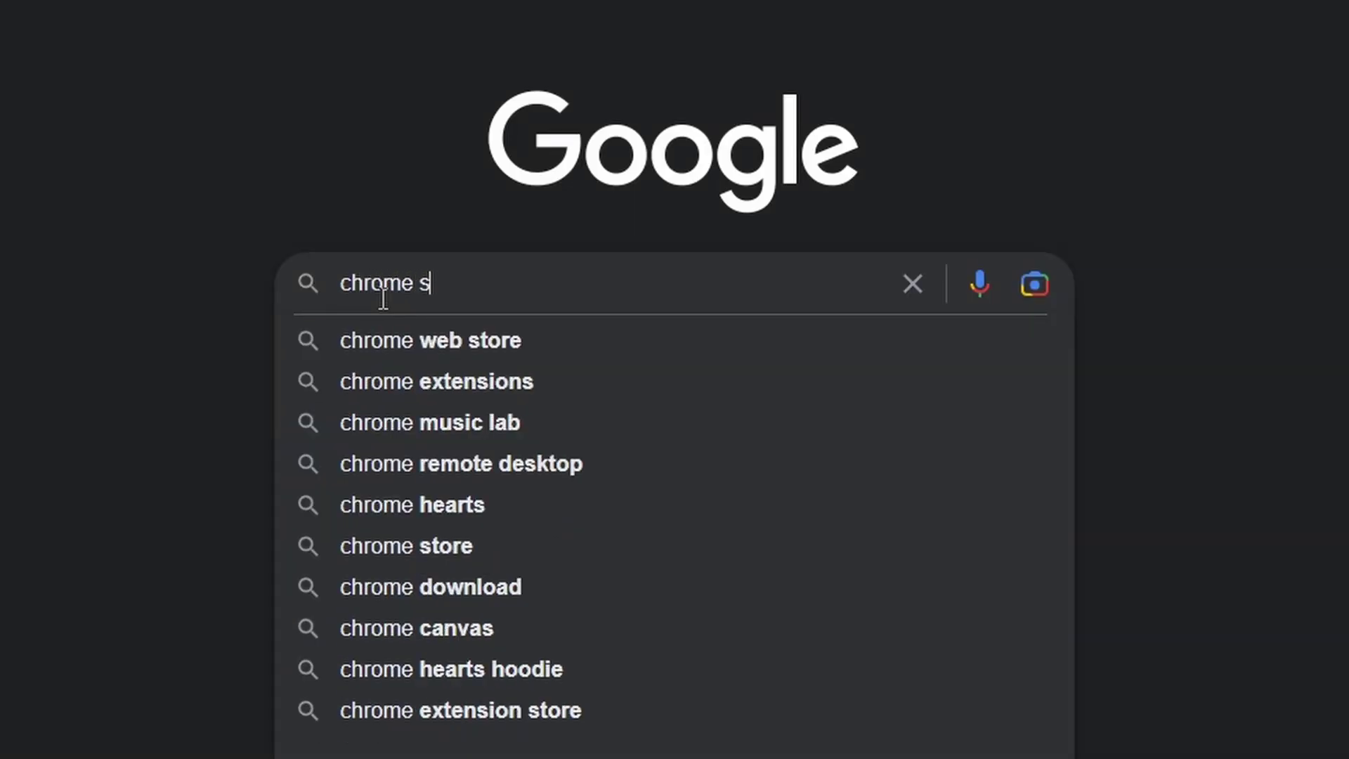
{"action": "type", "text": "tore"}
{"action": "key", "text": "Return"}
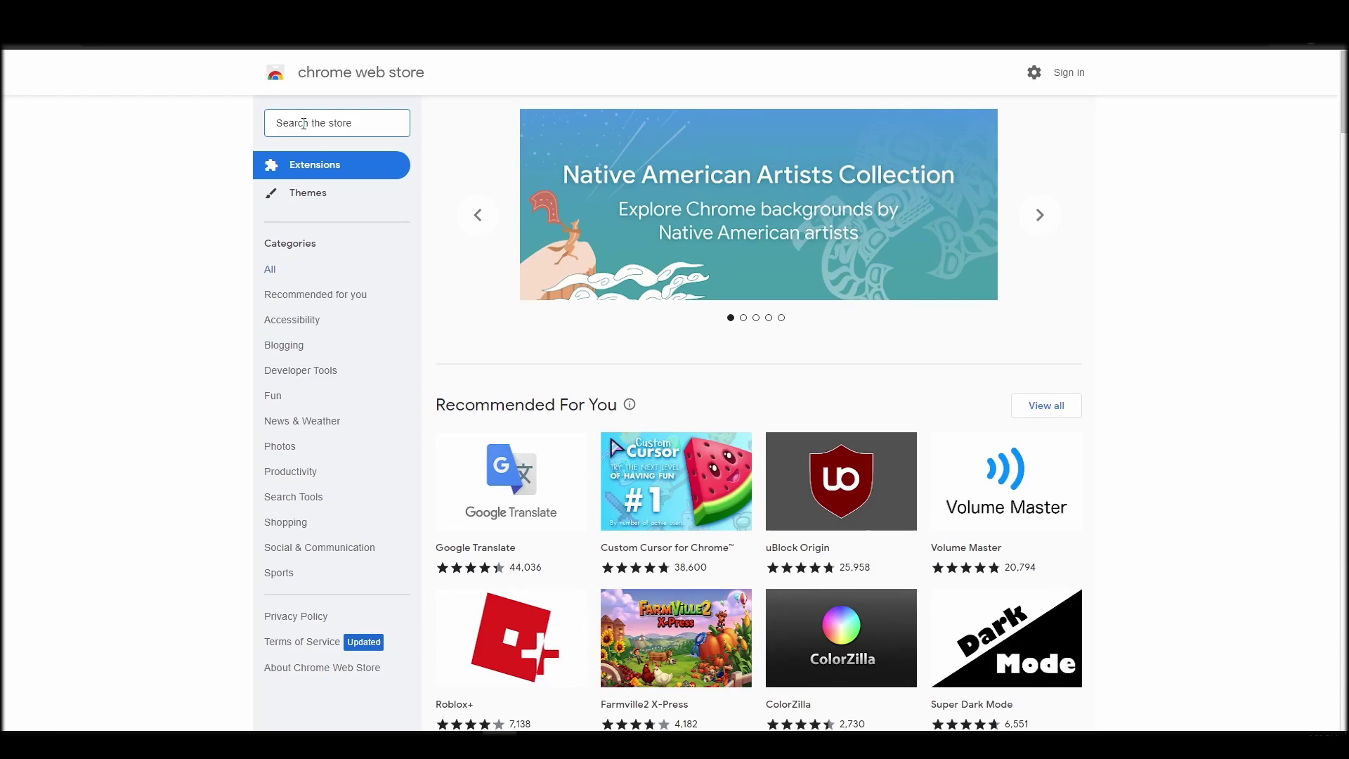
Find MetaMask in the store, check its metamask.io link, and add the extension to Chrome.
{"action": "type", "text": "metamask"}
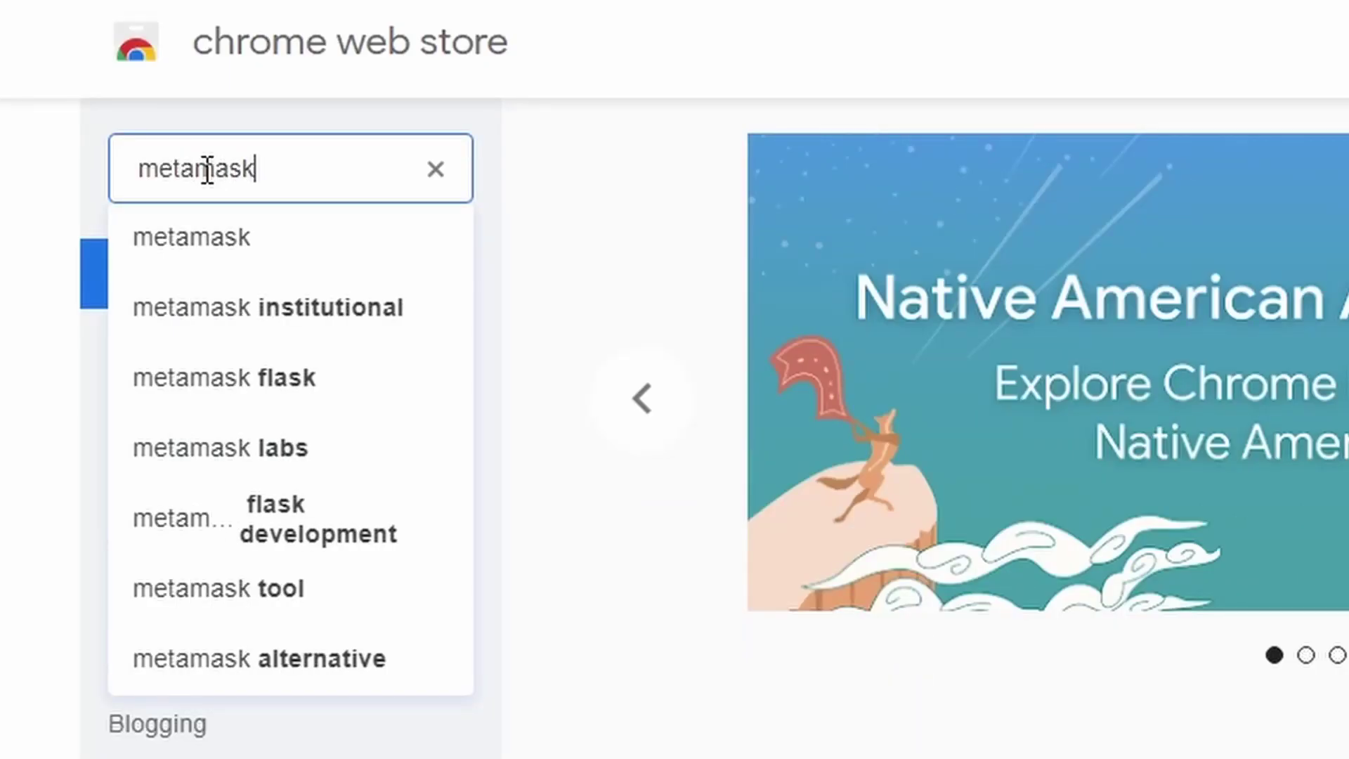
{"action": "key", "text": "Return"}
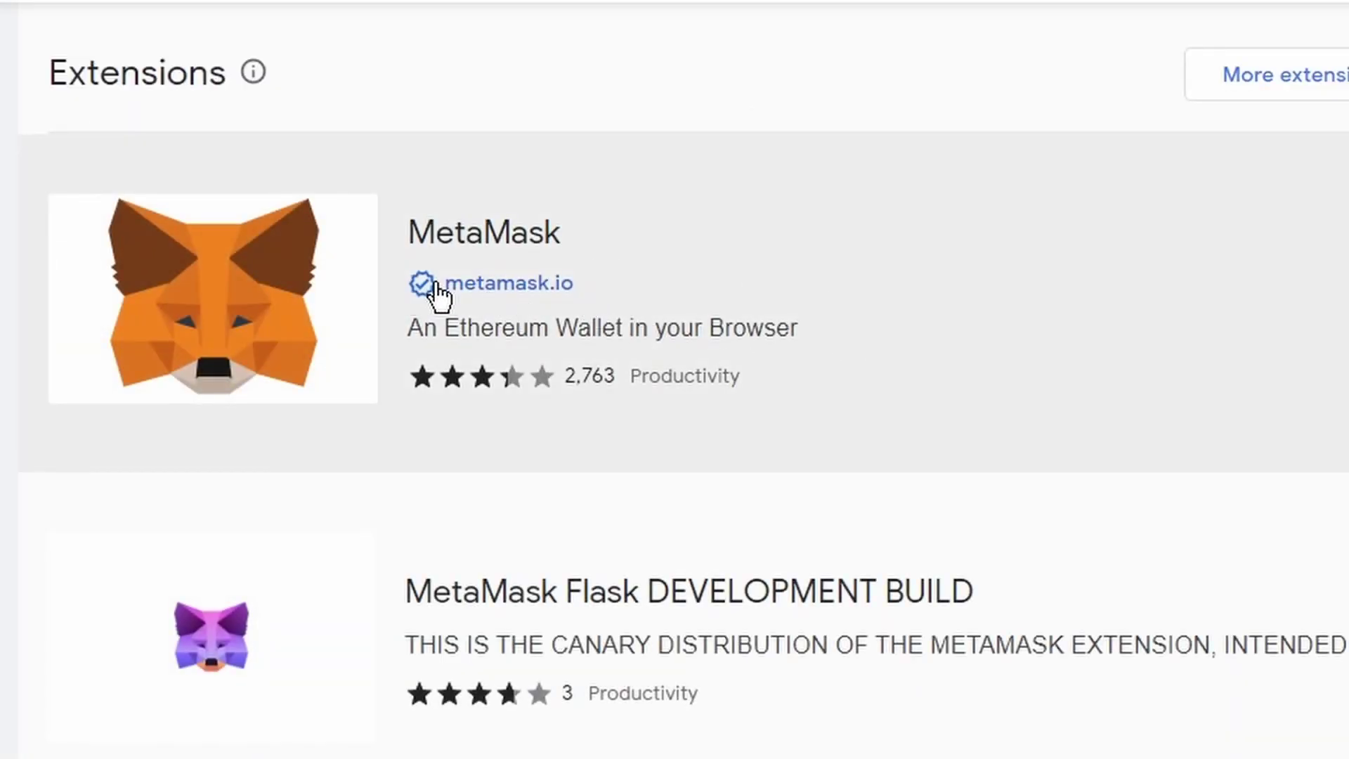
{"action": "left_click", "coordinate": [651, 228]}
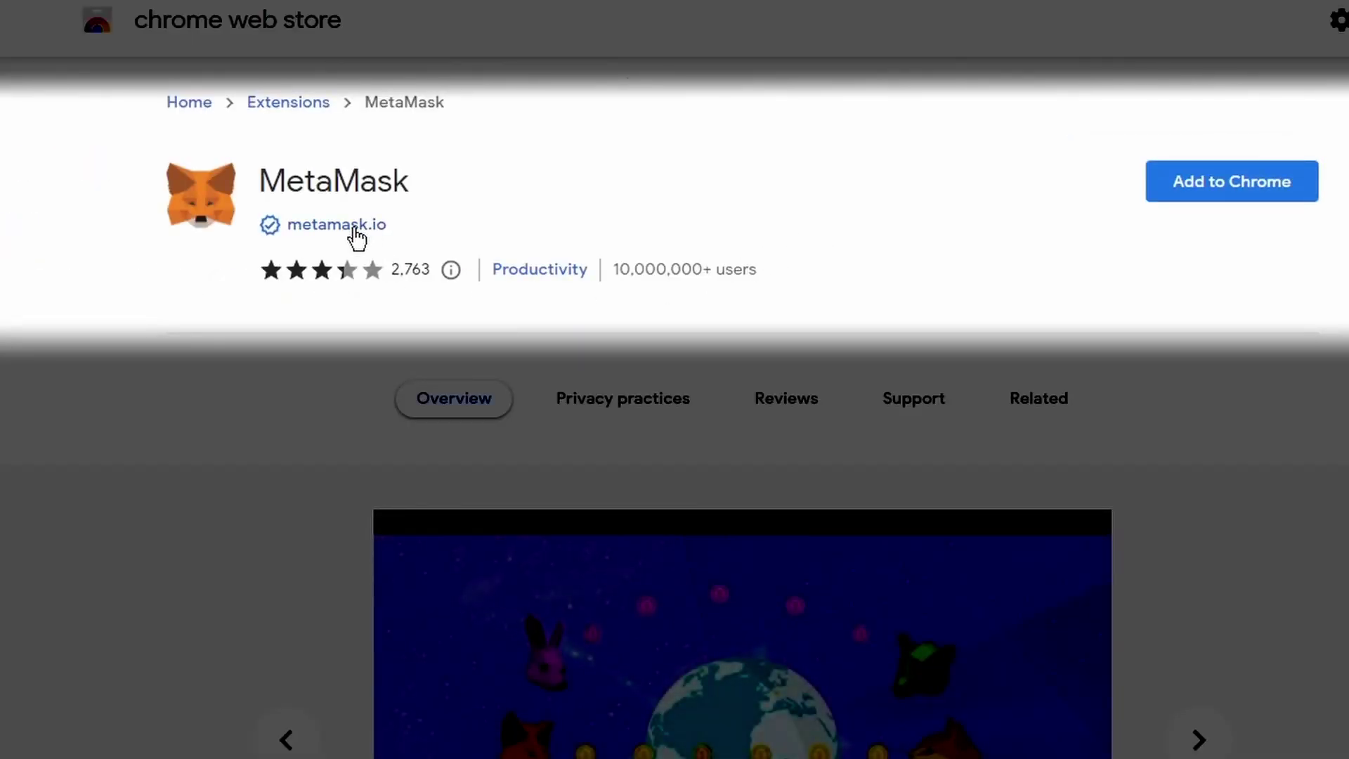
{"action": "left_click", "coordinate": [353, 228]}
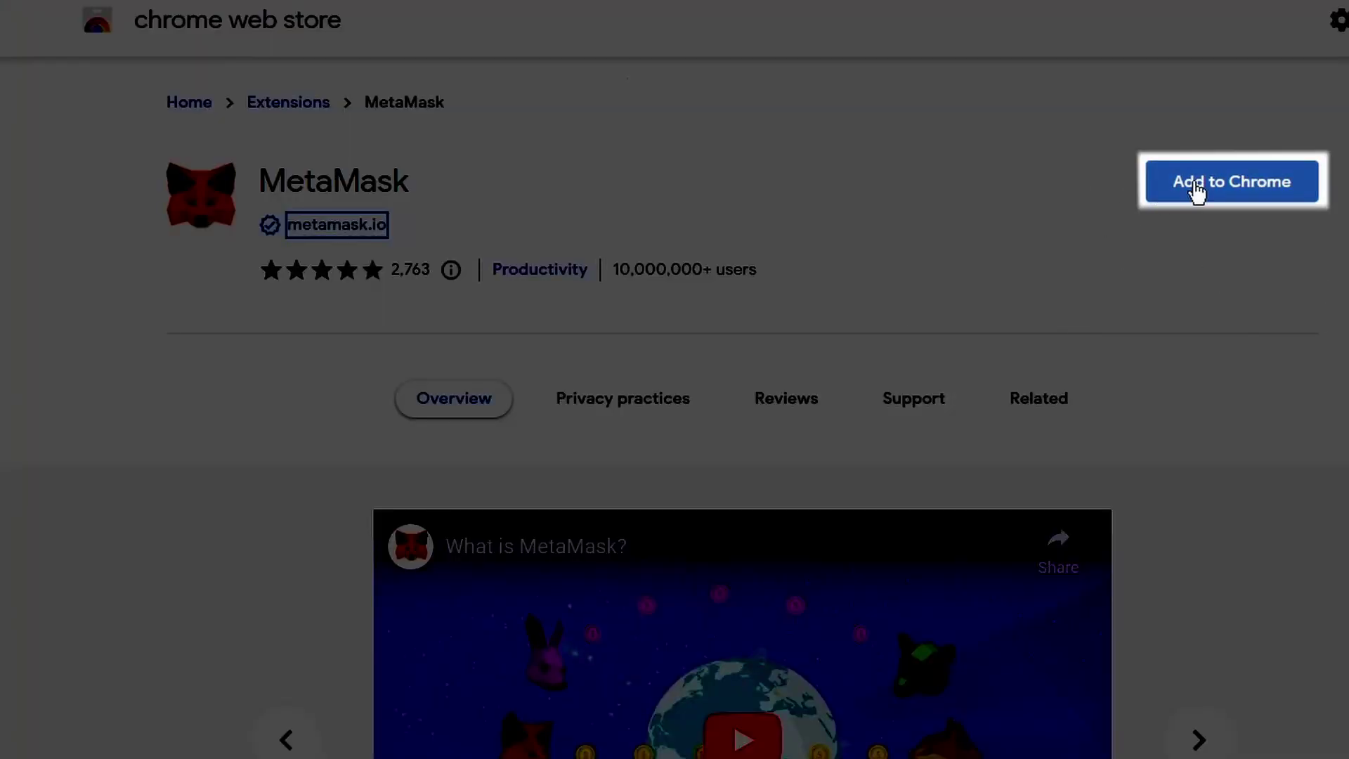
{"action": "left_click", "coordinate": [1195, 191]}
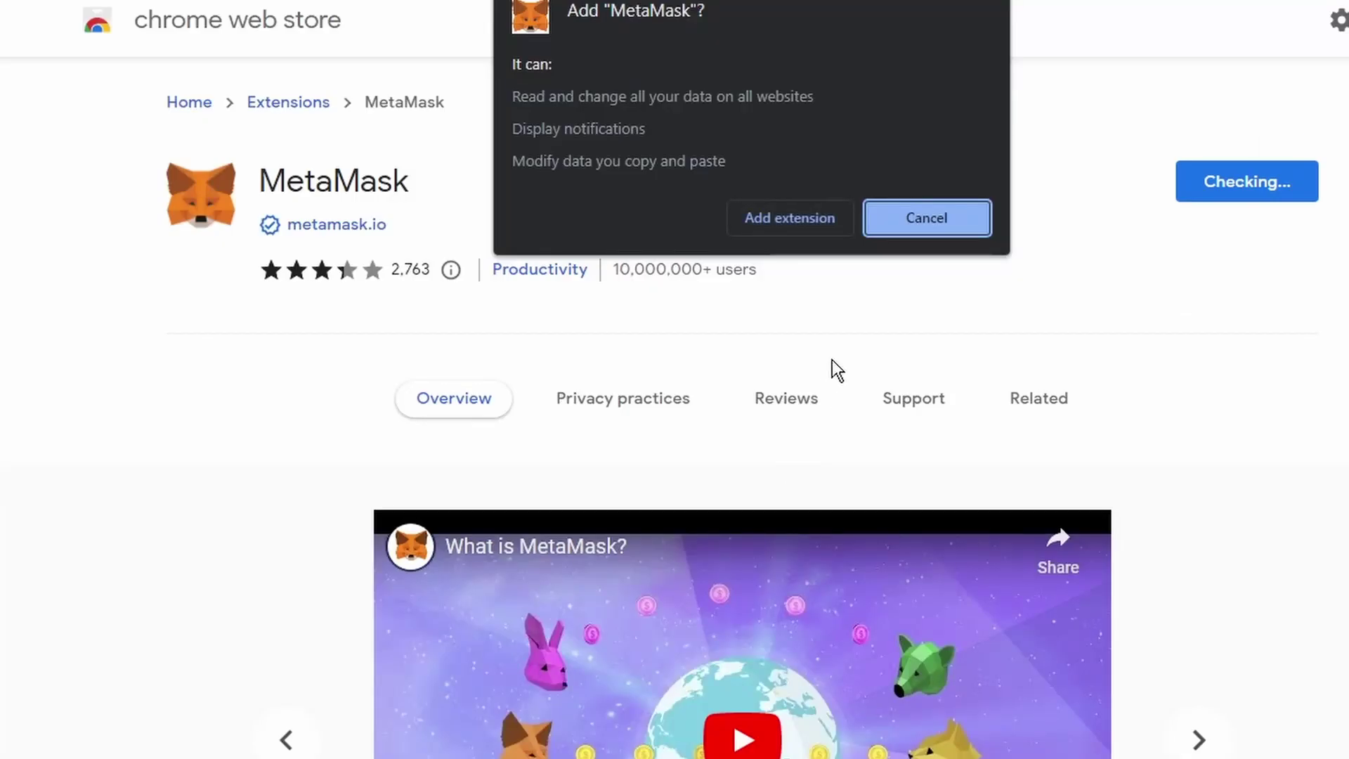
{"action": "left_click", "coordinate": [806, 223]}
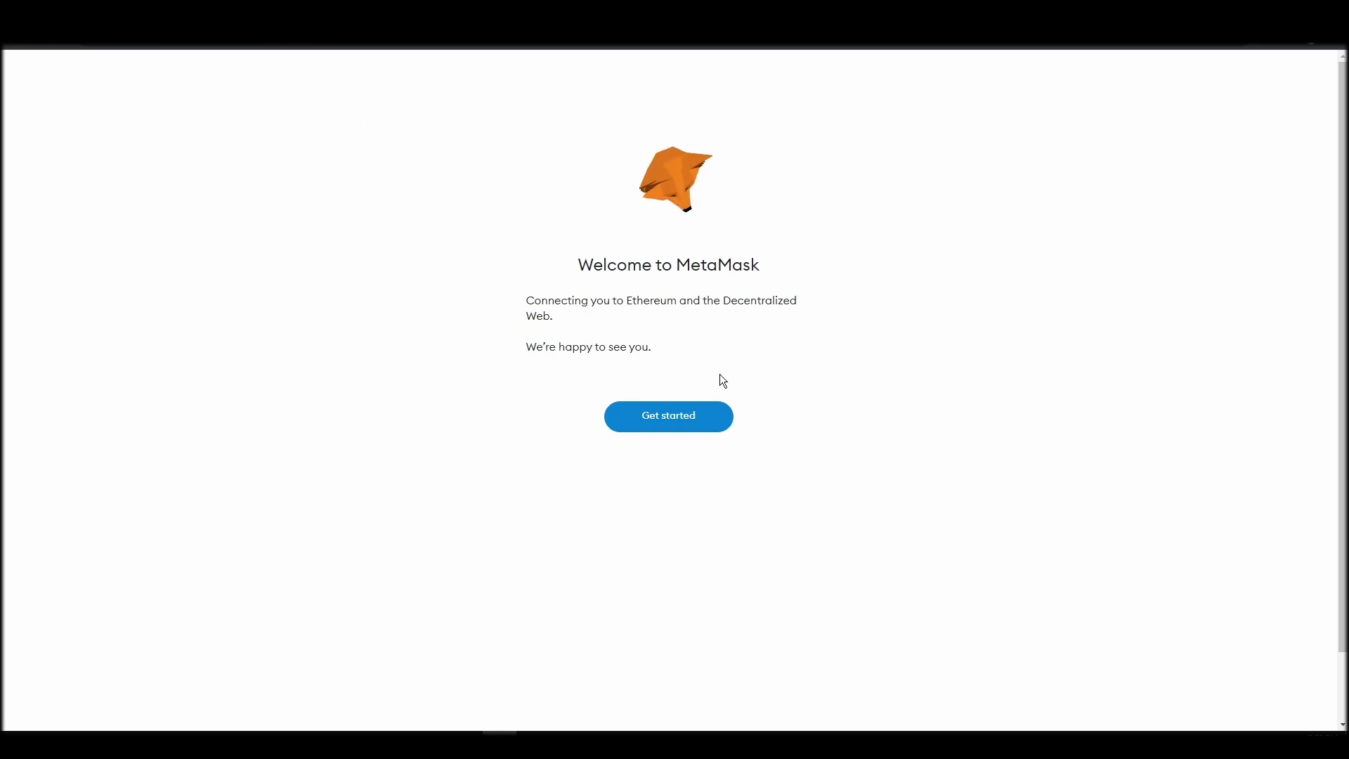
Choose Create a wallet, set and confirm a password, and accept the terms of use.
{"action": "left_click", "coordinate": [639, 415]}
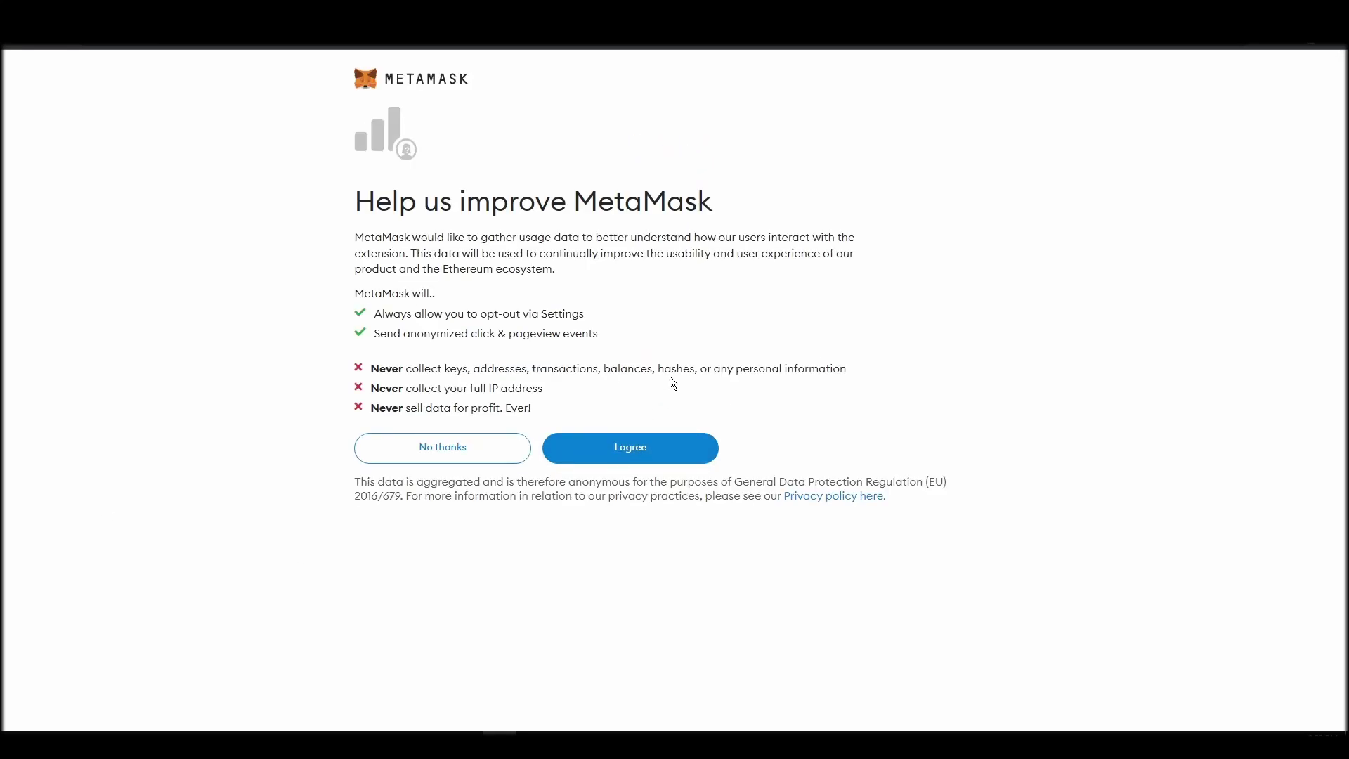
{"action": "left_click", "coordinate": [485, 441]}
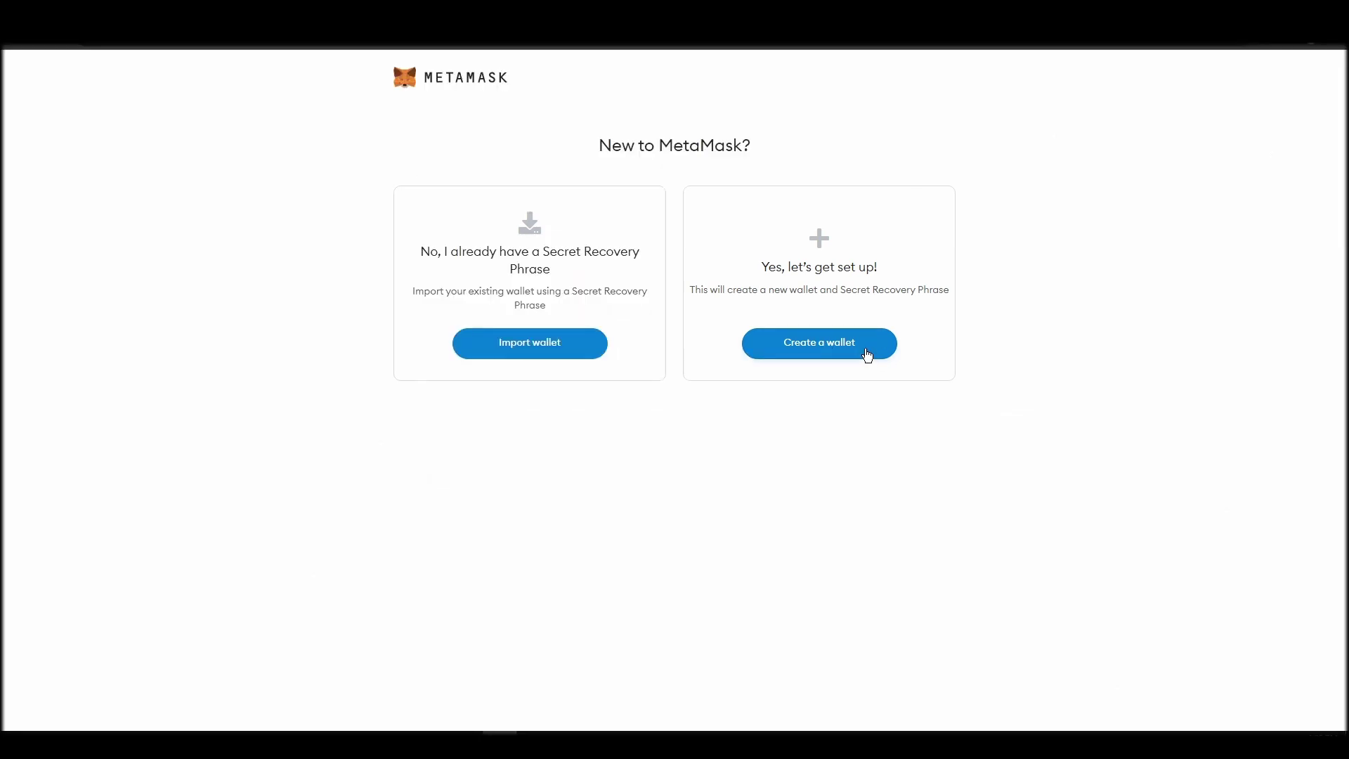
{"action": "left_click", "coordinate": [865, 351]}
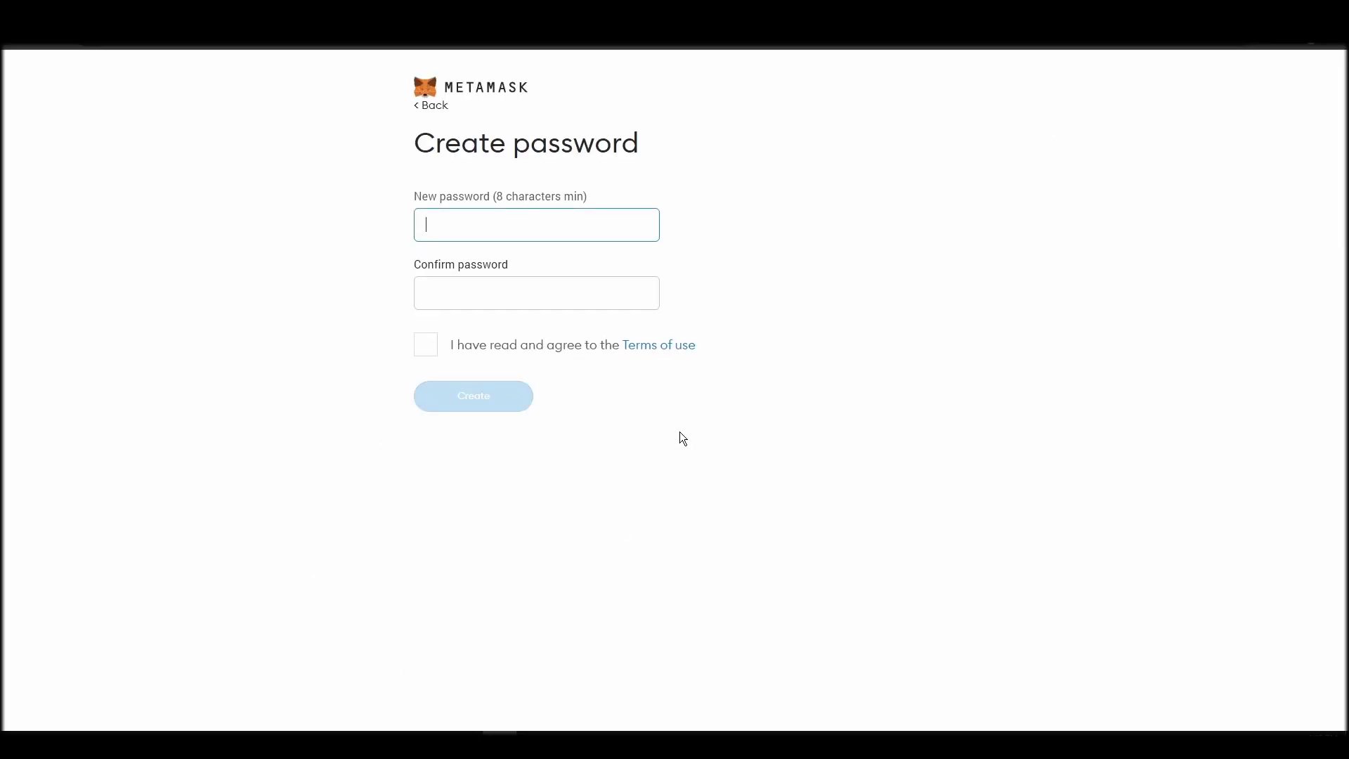
{"action": "type", "text": "aaaaaaaaa"}
{"action": "key", "text": "Tab"}
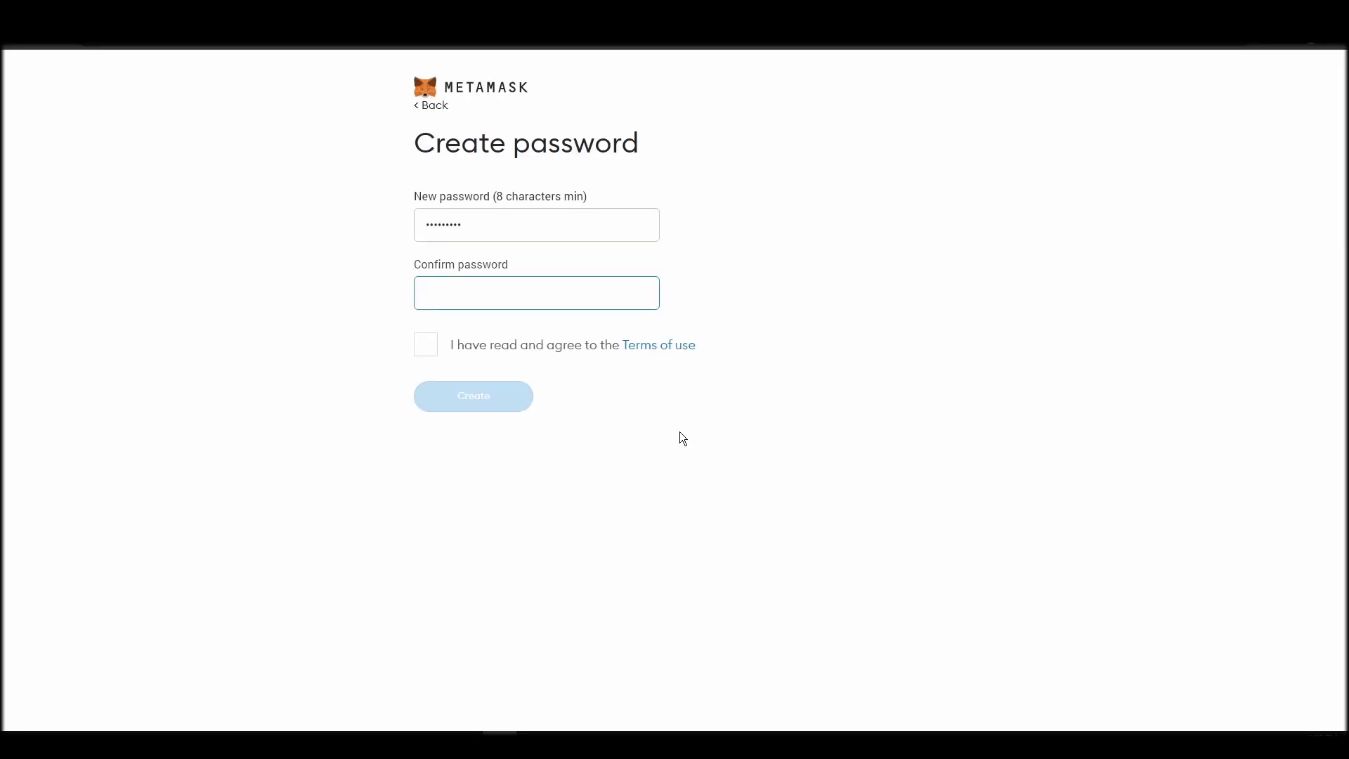
{"action": "type", "text": "aaaaaaaaa"}
{"action": "left_click", "coordinate": [431, 346]}
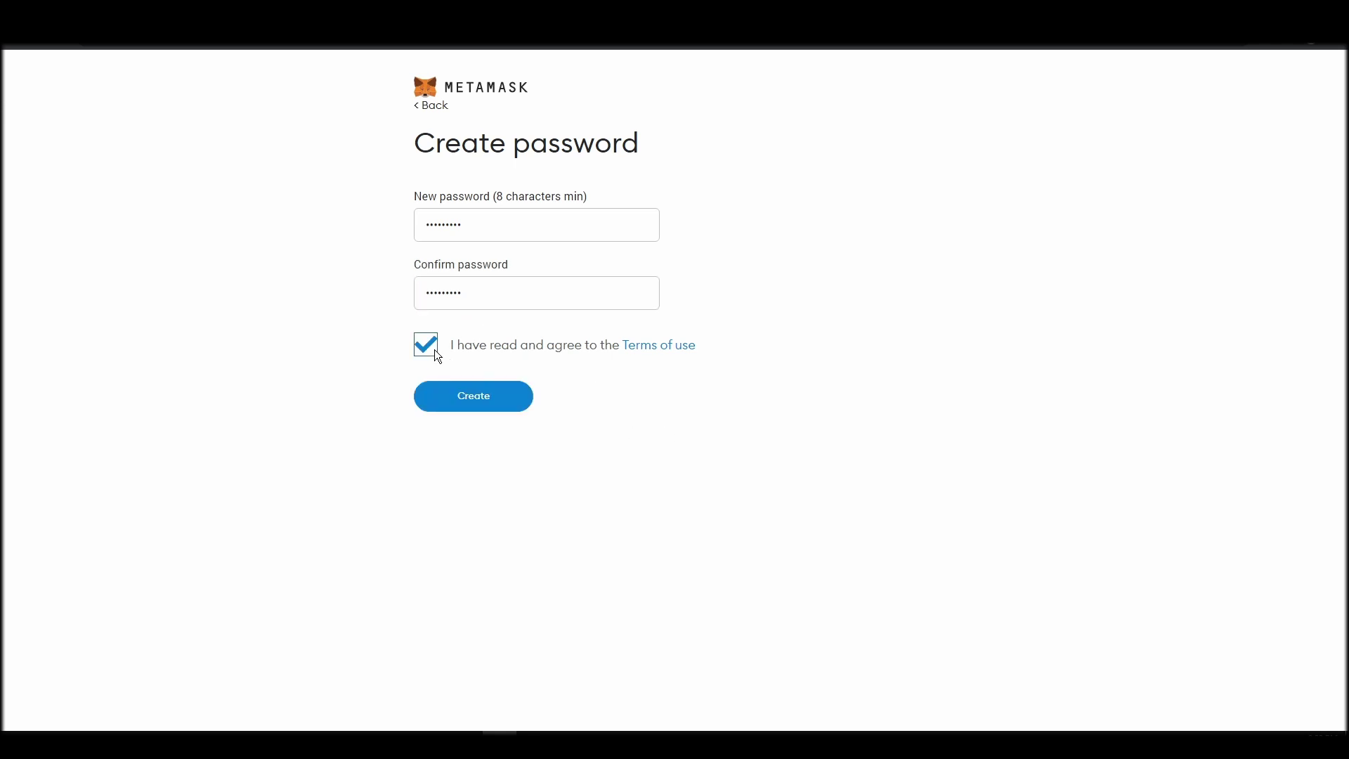
{"action": "left_click", "coordinate": [509, 397]}
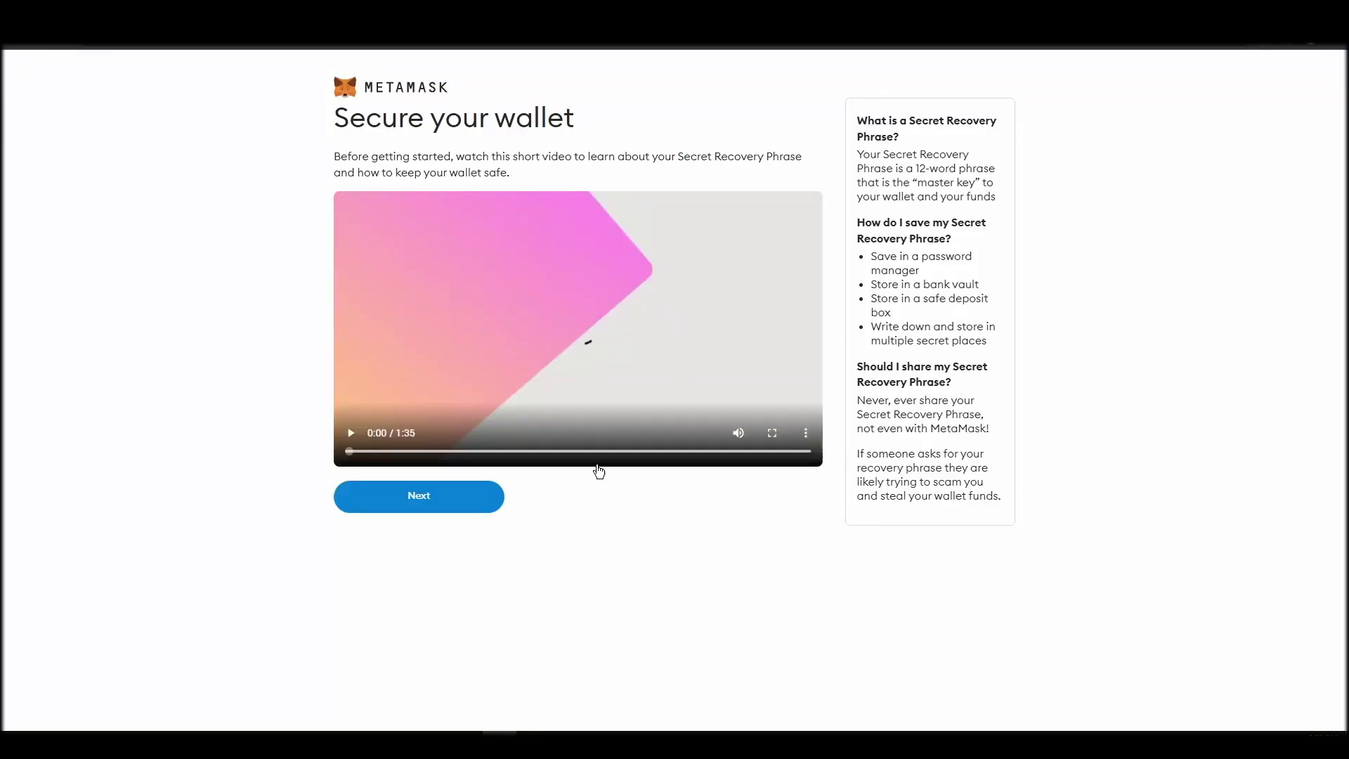
Reveal the Secret Recovery Phrase and select the whole phrase to save it.
{"action": "left_click", "coordinate": [472, 508]}
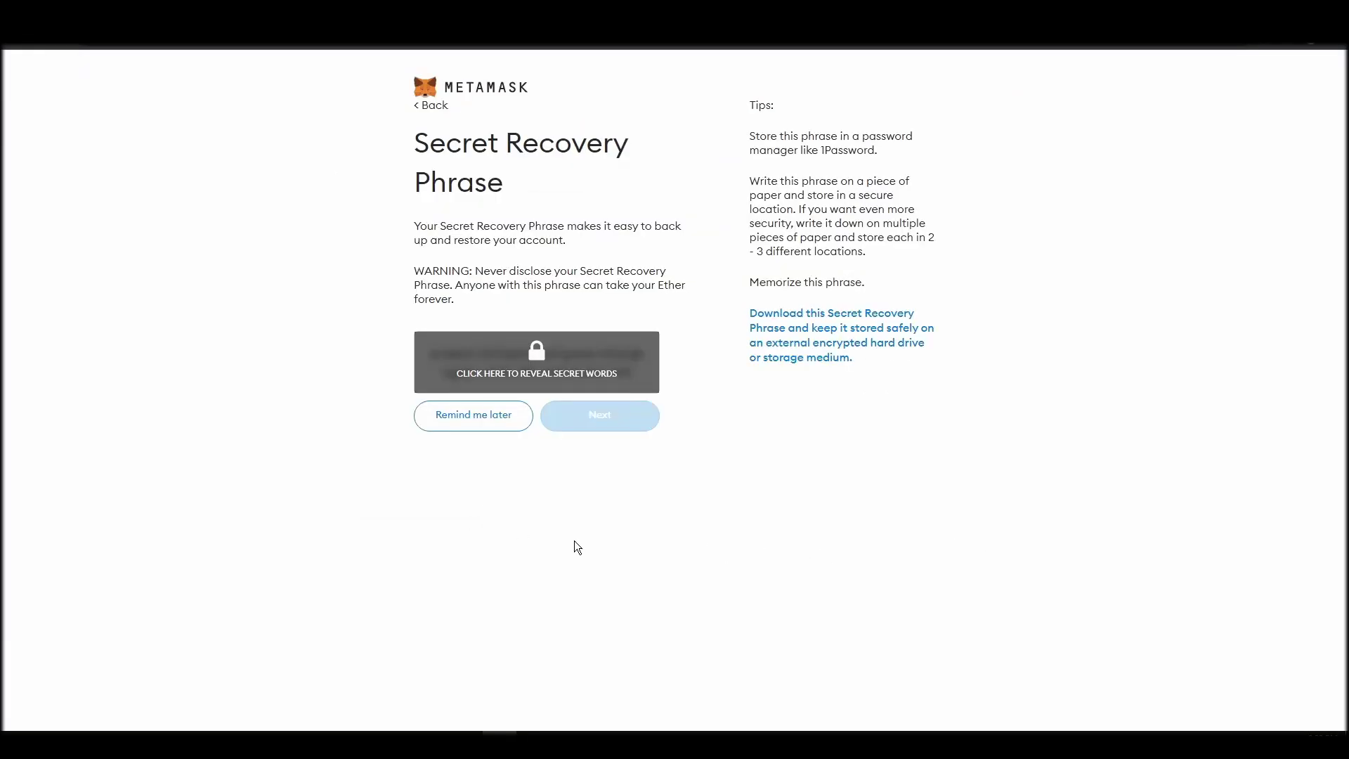
{"action": "left_click", "coordinate": [568, 368]}
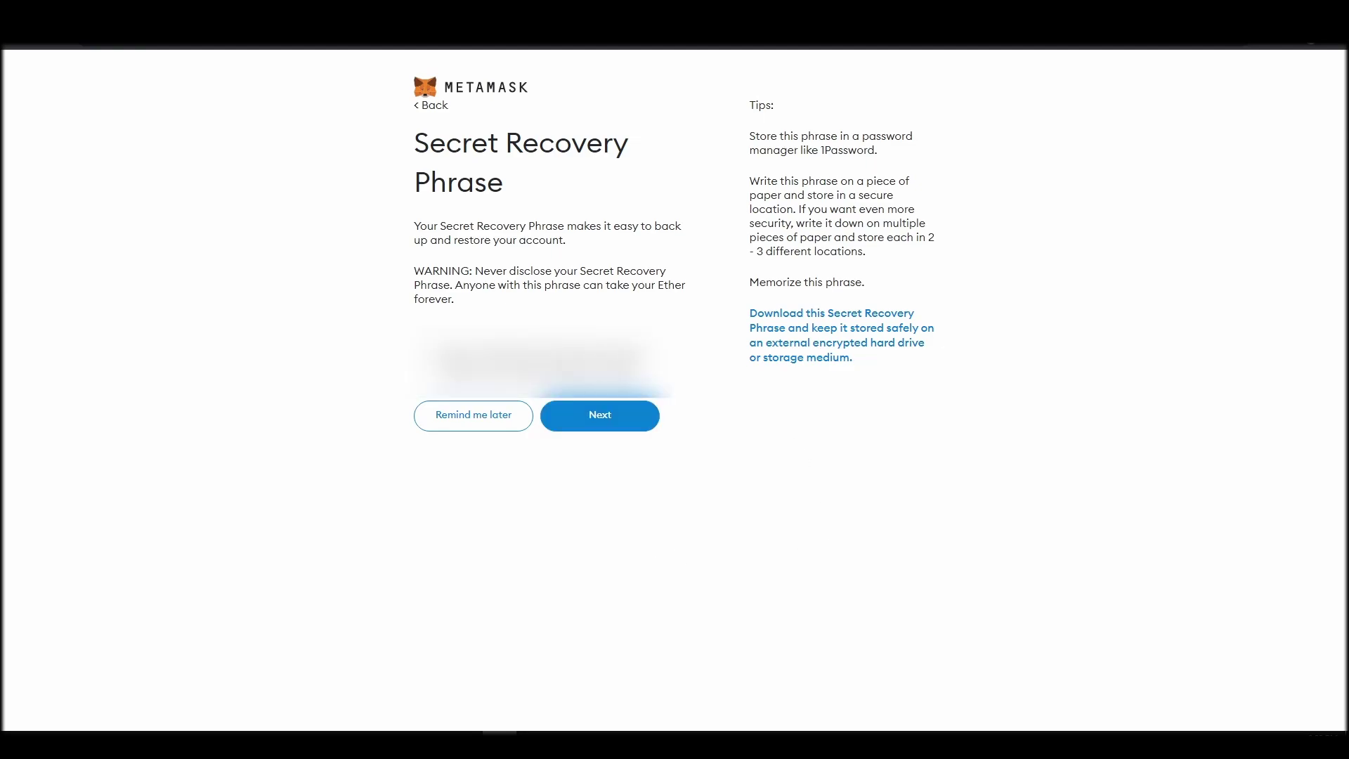
{"action": "triple_click", "coordinate": [538, 360]}
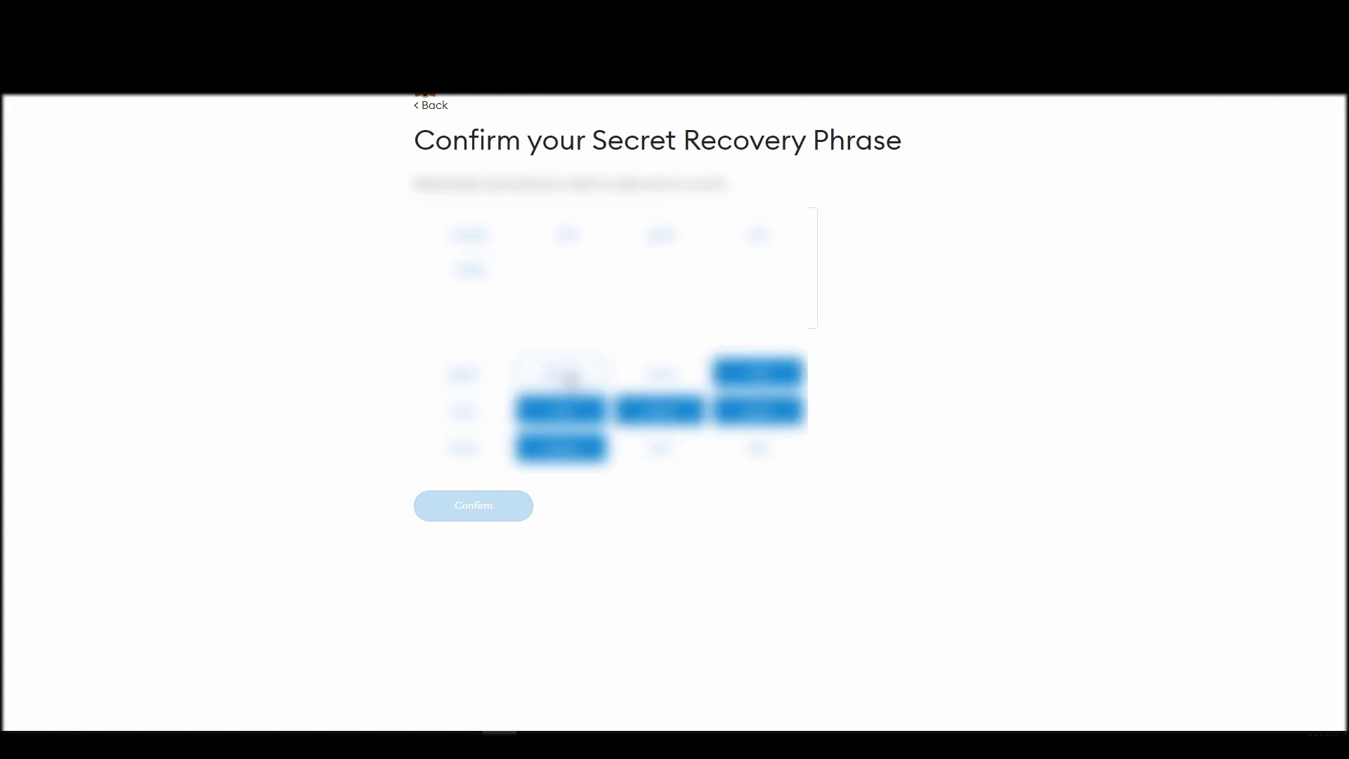
Place the last three recovery words in order and finish wallet setup.
{"action": "left_click", "coordinate": [569, 378]}
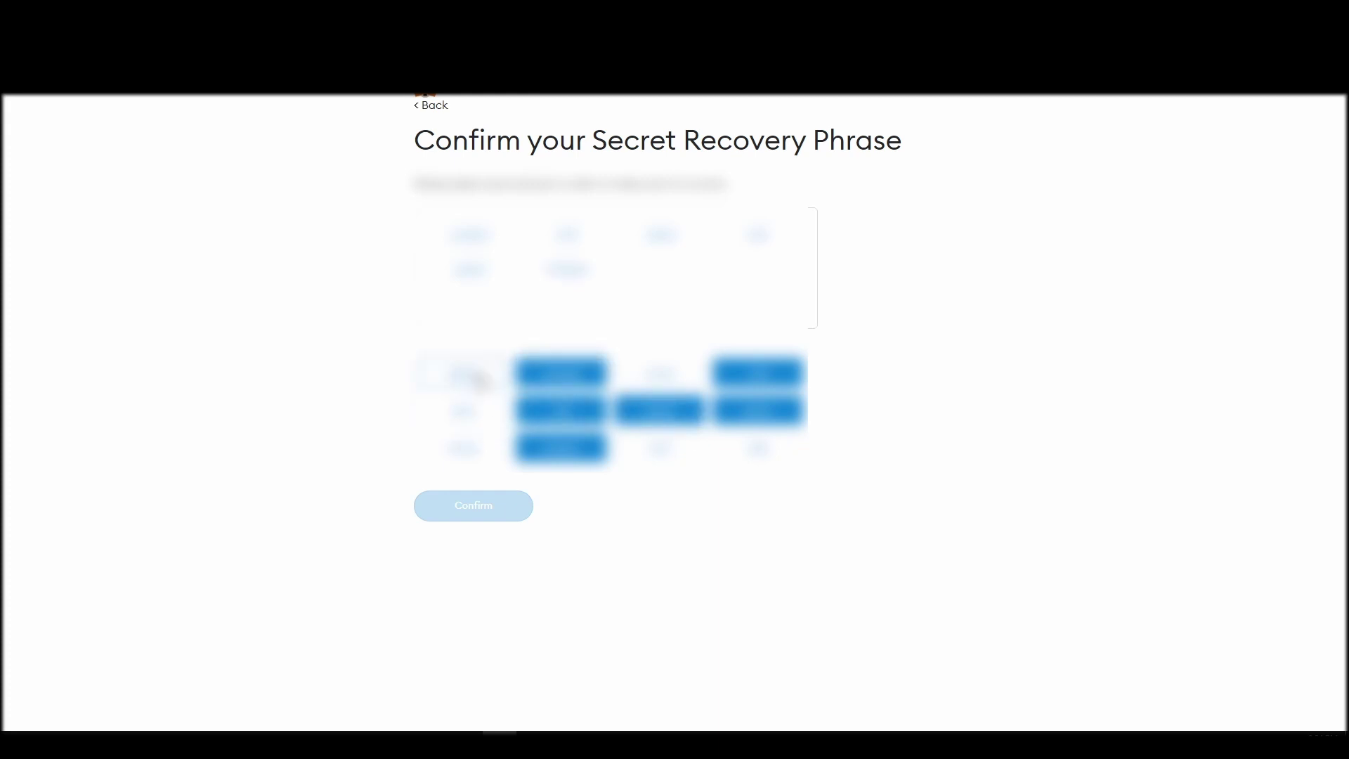
{"action": "left_click", "coordinate": [480, 380]}
{"action": "left_click", "coordinate": [671, 379]}
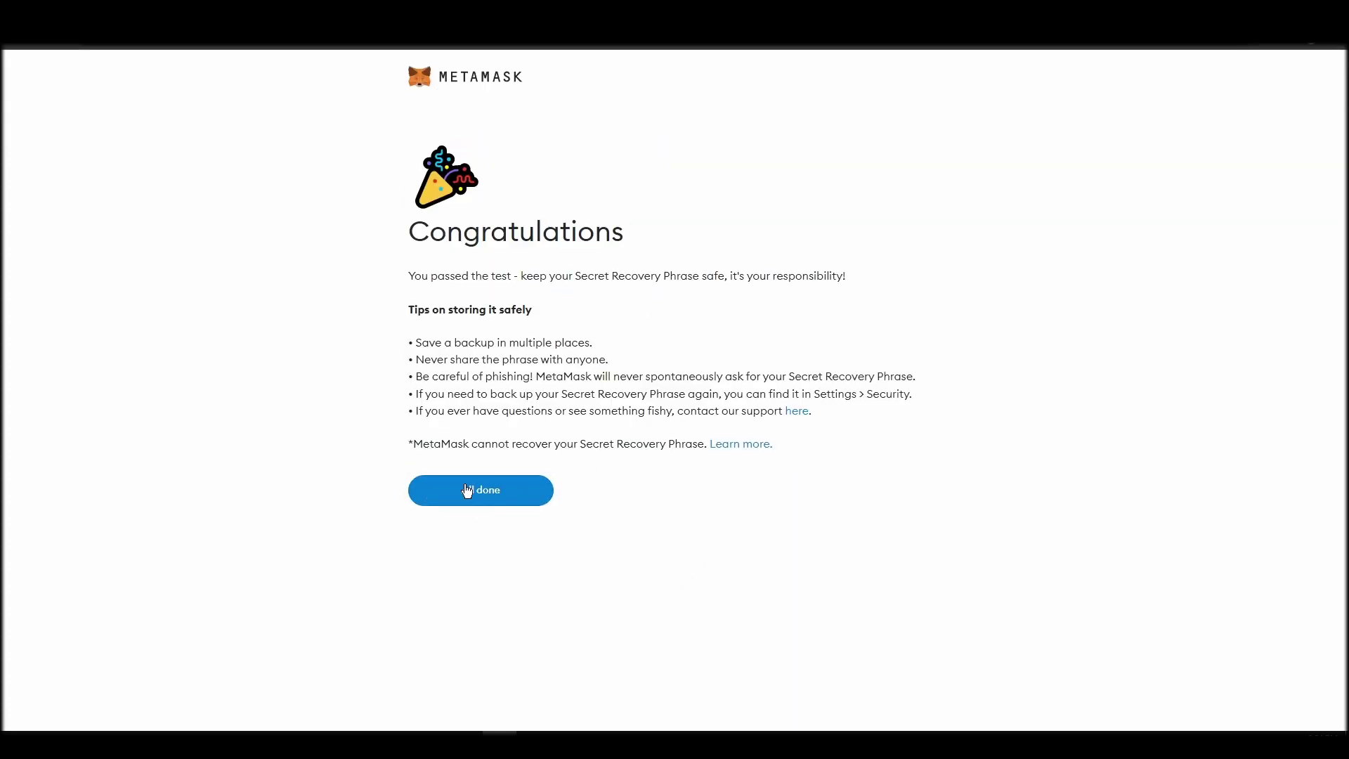
{"action": "left_click", "coordinate": [502, 501]}
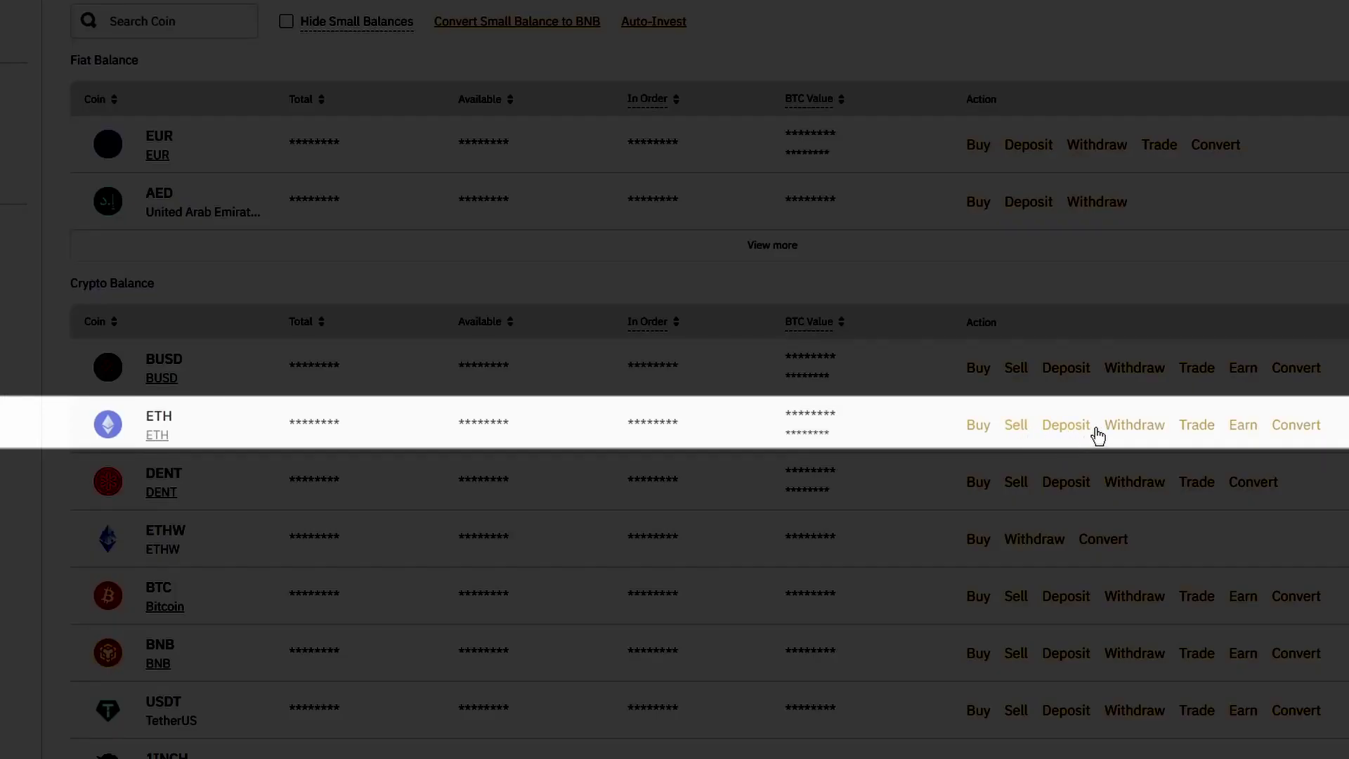
Withdraw ETH to the pasted MetaMask address on Ethereum (ERC20), using MAX 0.01195744 ETH.
{"action": "left_click", "coordinate": [1141, 430]}
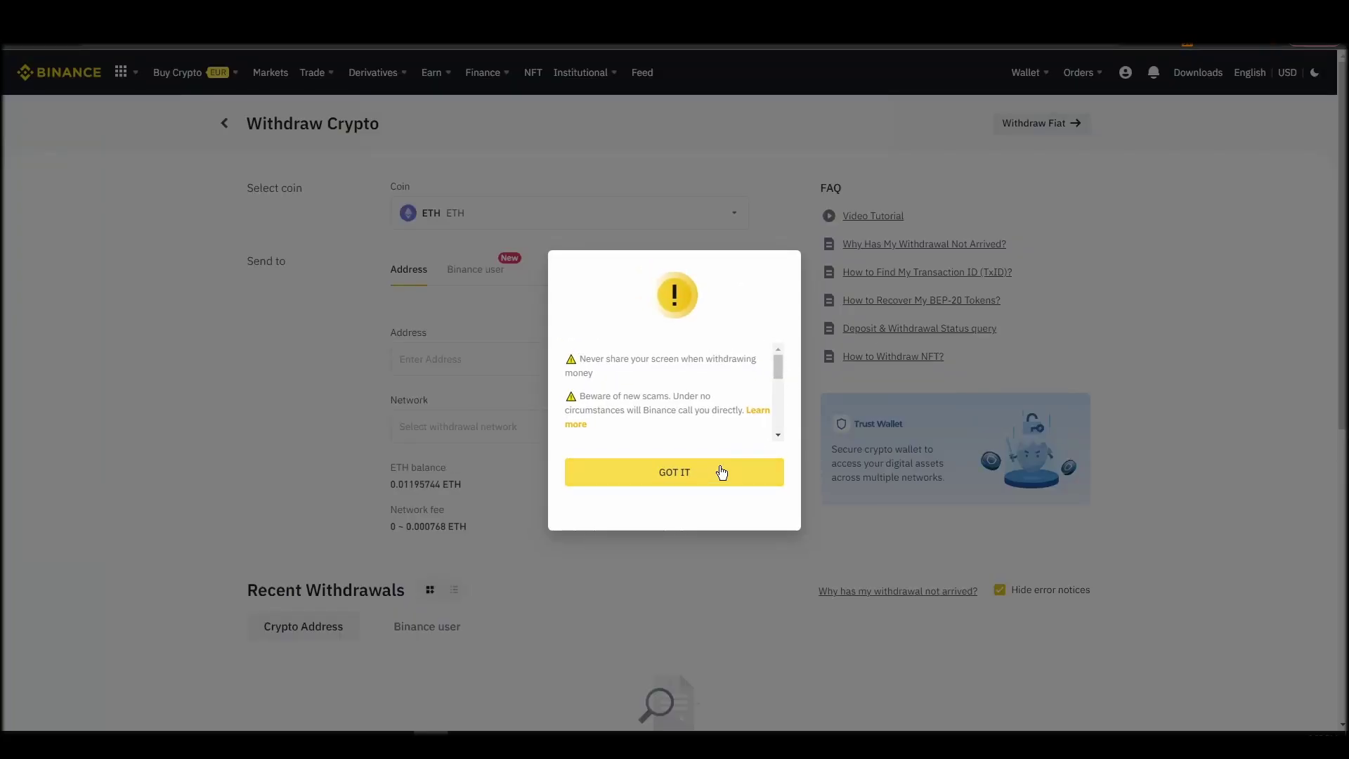
{"action": "left_click", "coordinate": [722, 472]}
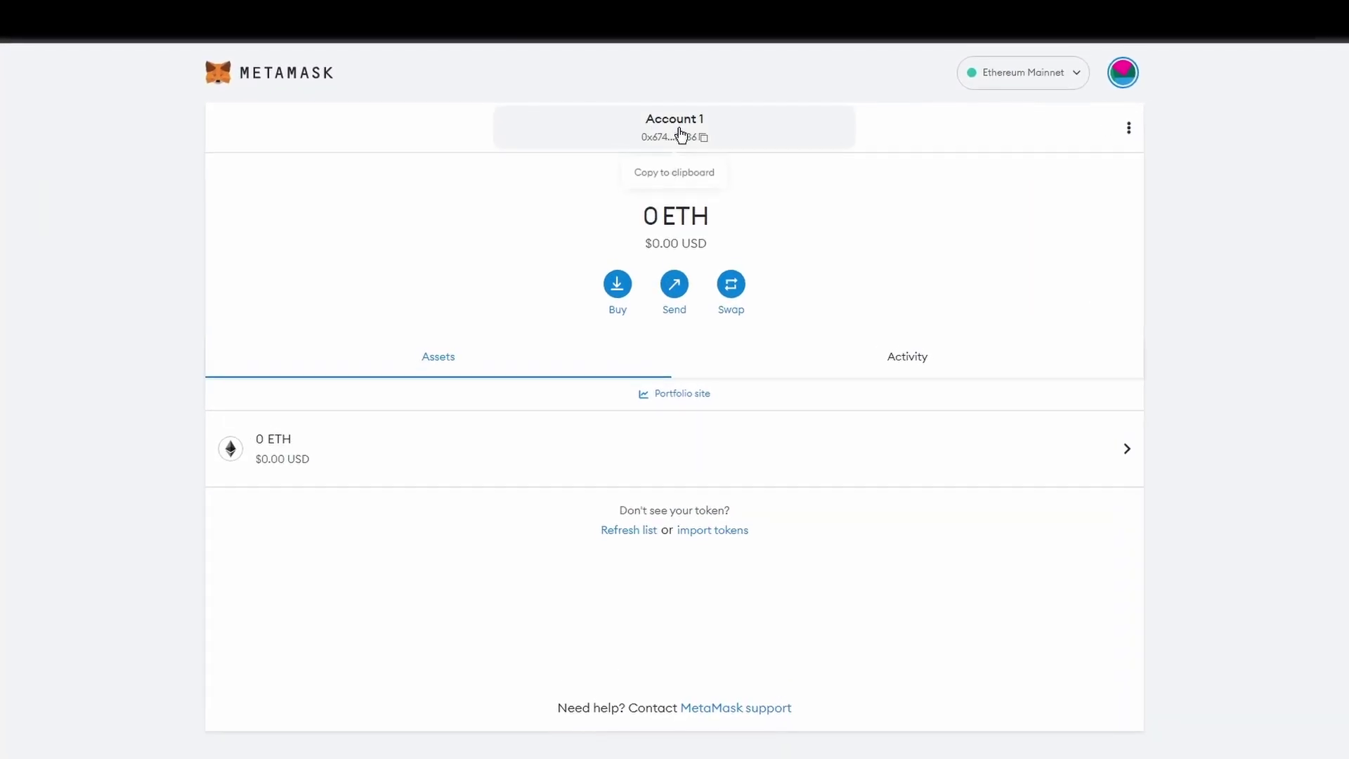
{"action": "left_click", "coordinate": [698, 131]}
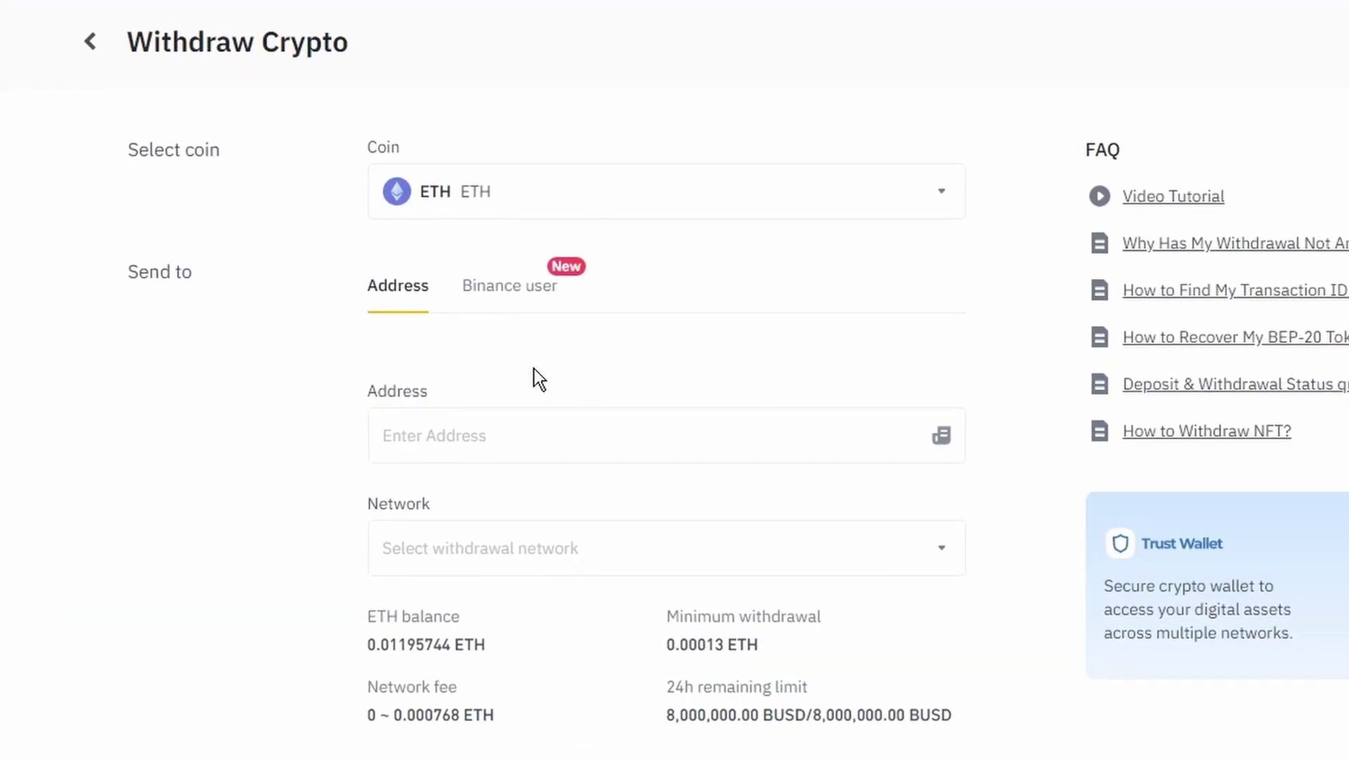
{"action": "left_click", "coordinate": [545, 420]}
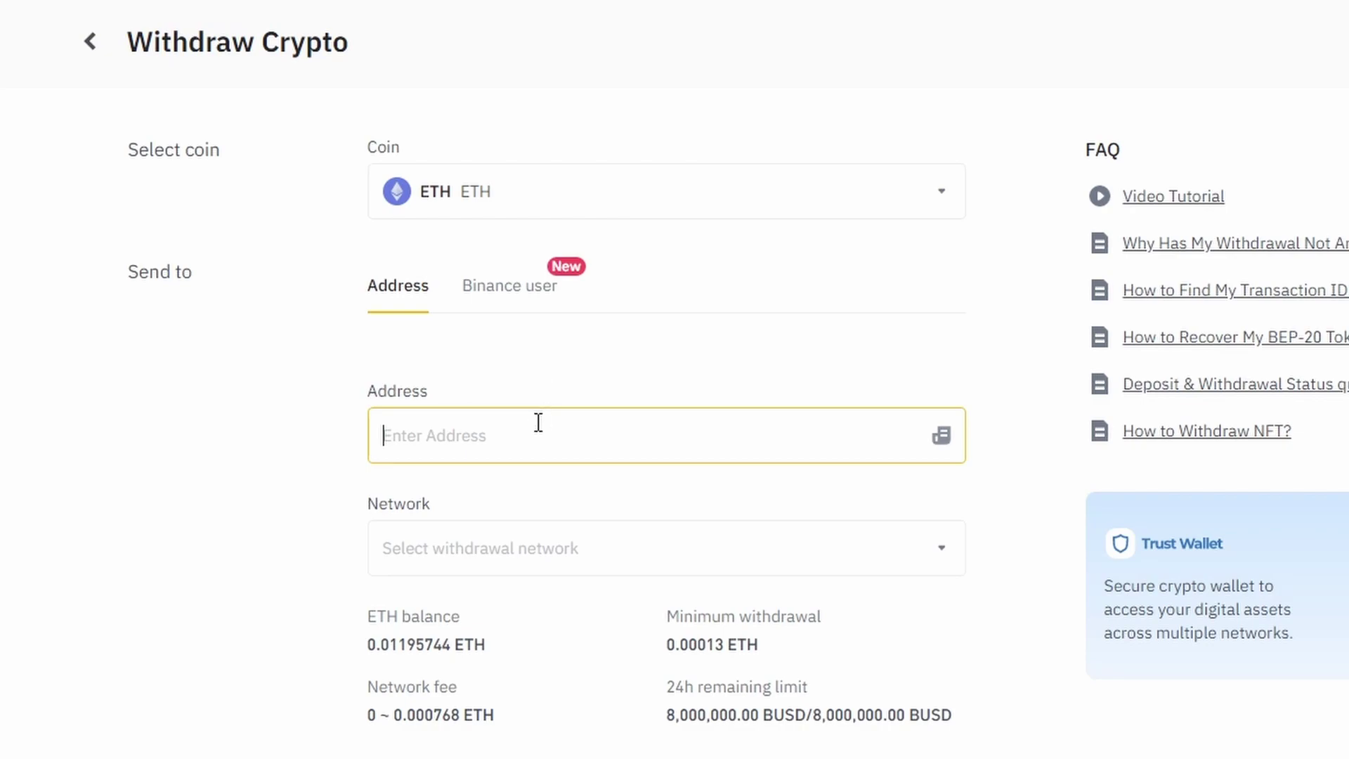
{"action": "right_click", "coordinate": [536, 422]}
{"action": "left_click", "coordinate": [609, 603]}
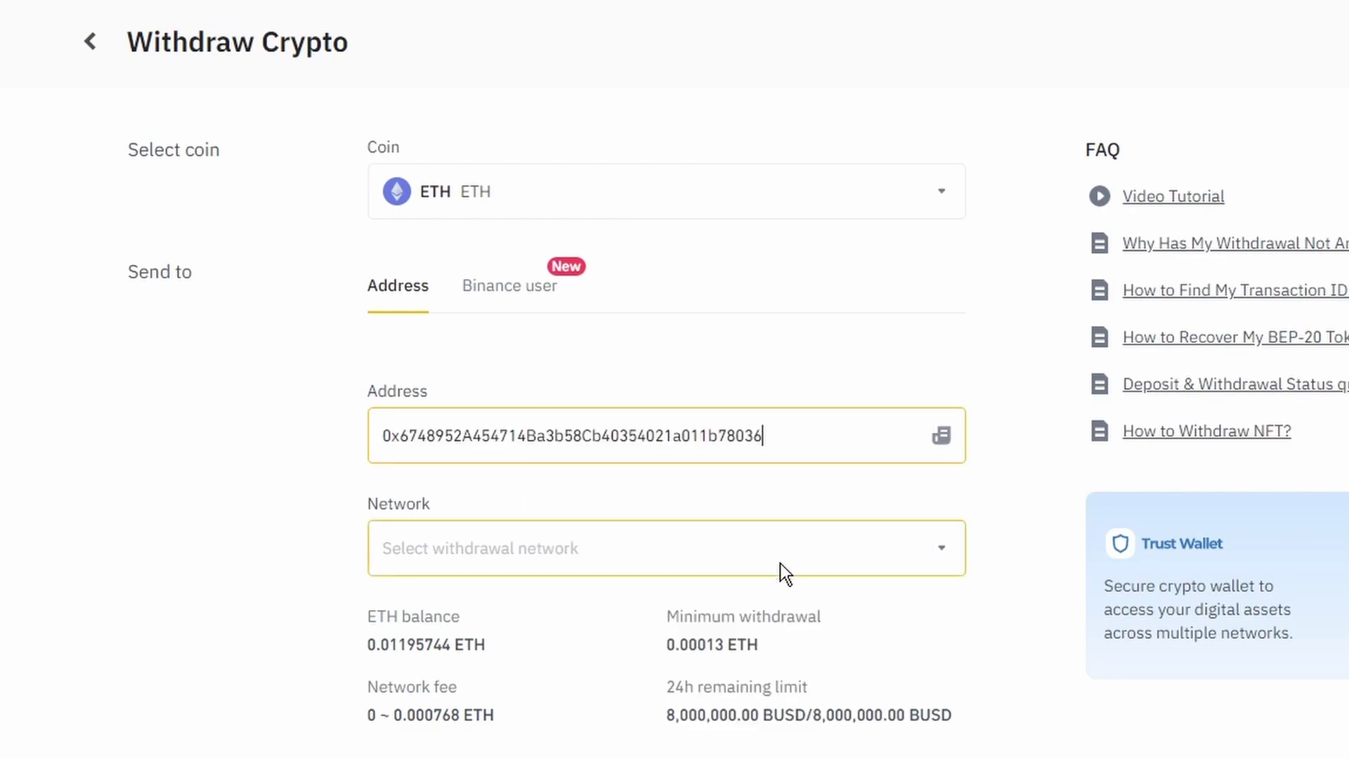
{"action": "left_click", "coordinate": [680, 555]}
{"action": "left_click", "coordinate": [821, 503]}
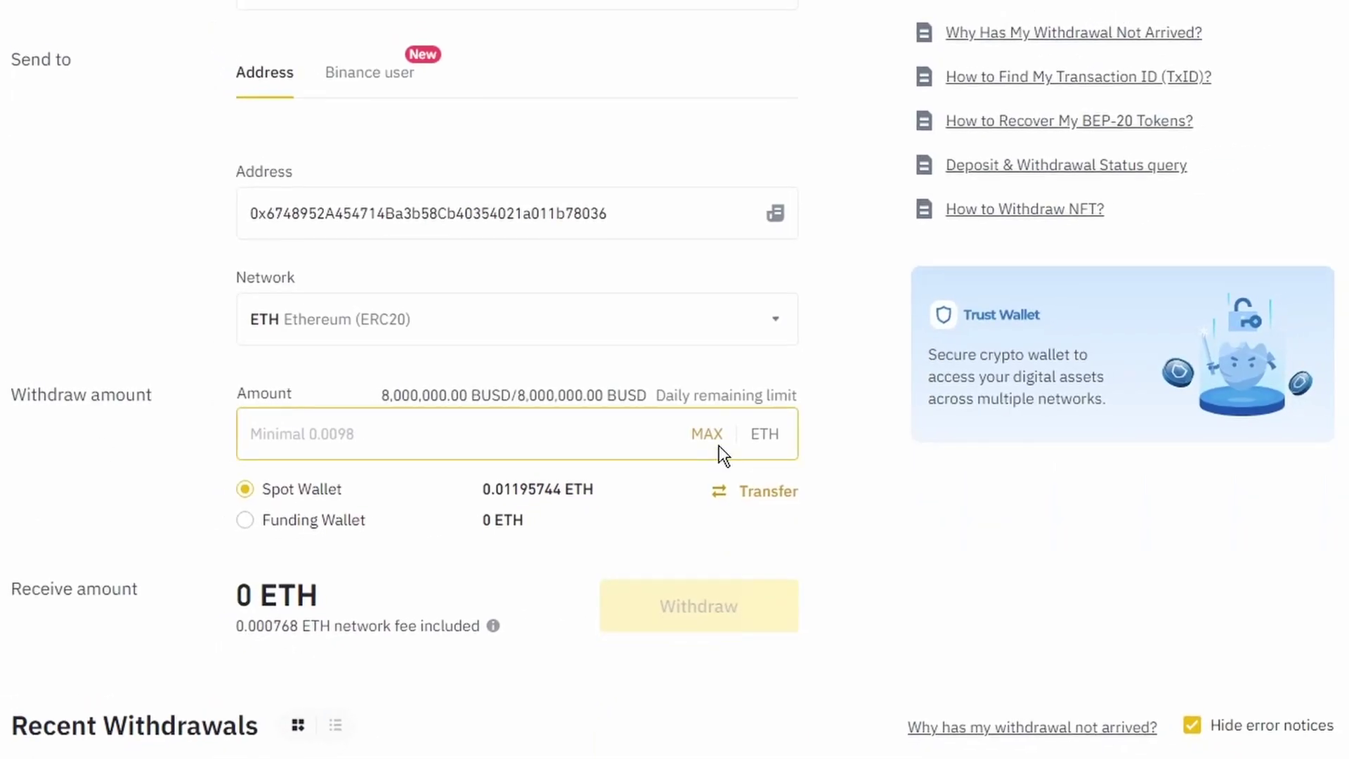
{"action": "left_click", "coordinate": [702, 442]}
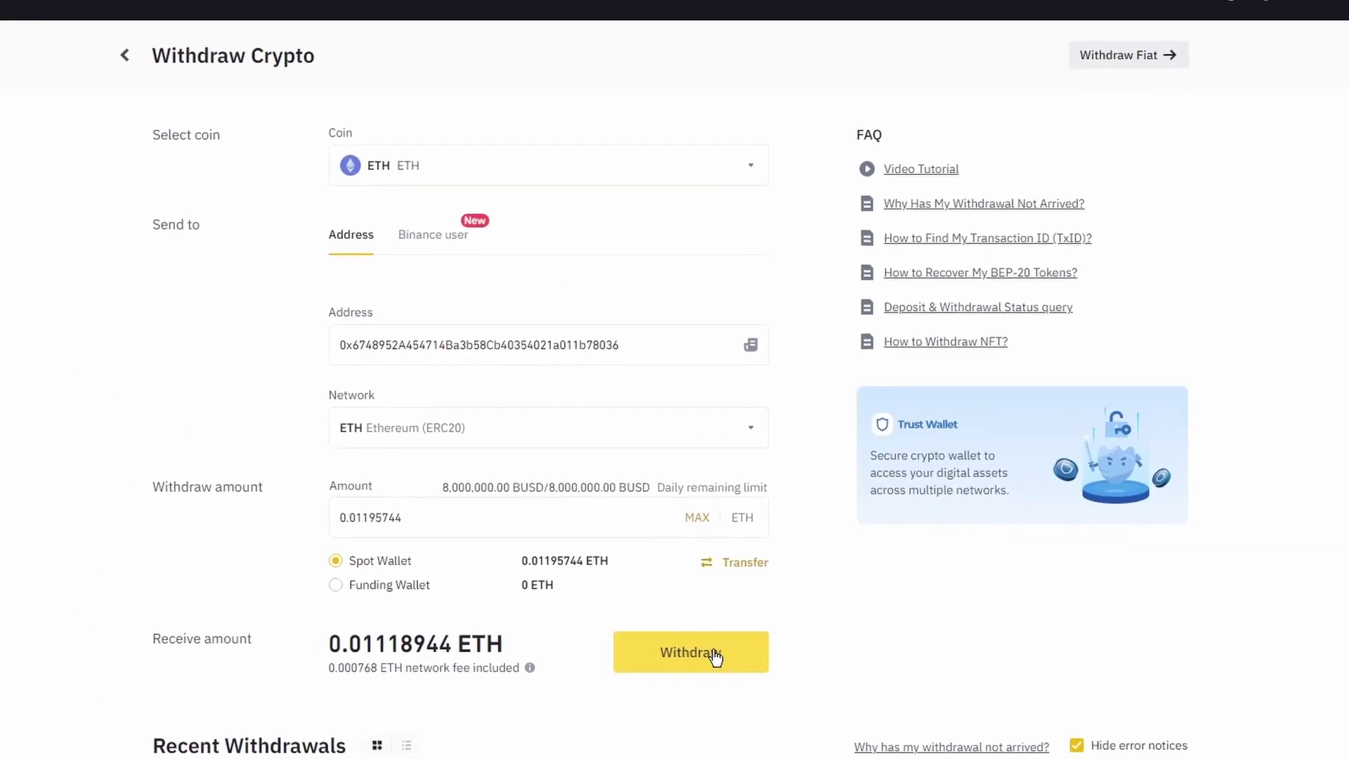
Confirm the ETH withdrawal details and submit the security verification.
{"action": "left_click", "coordinate": [709, 655]}
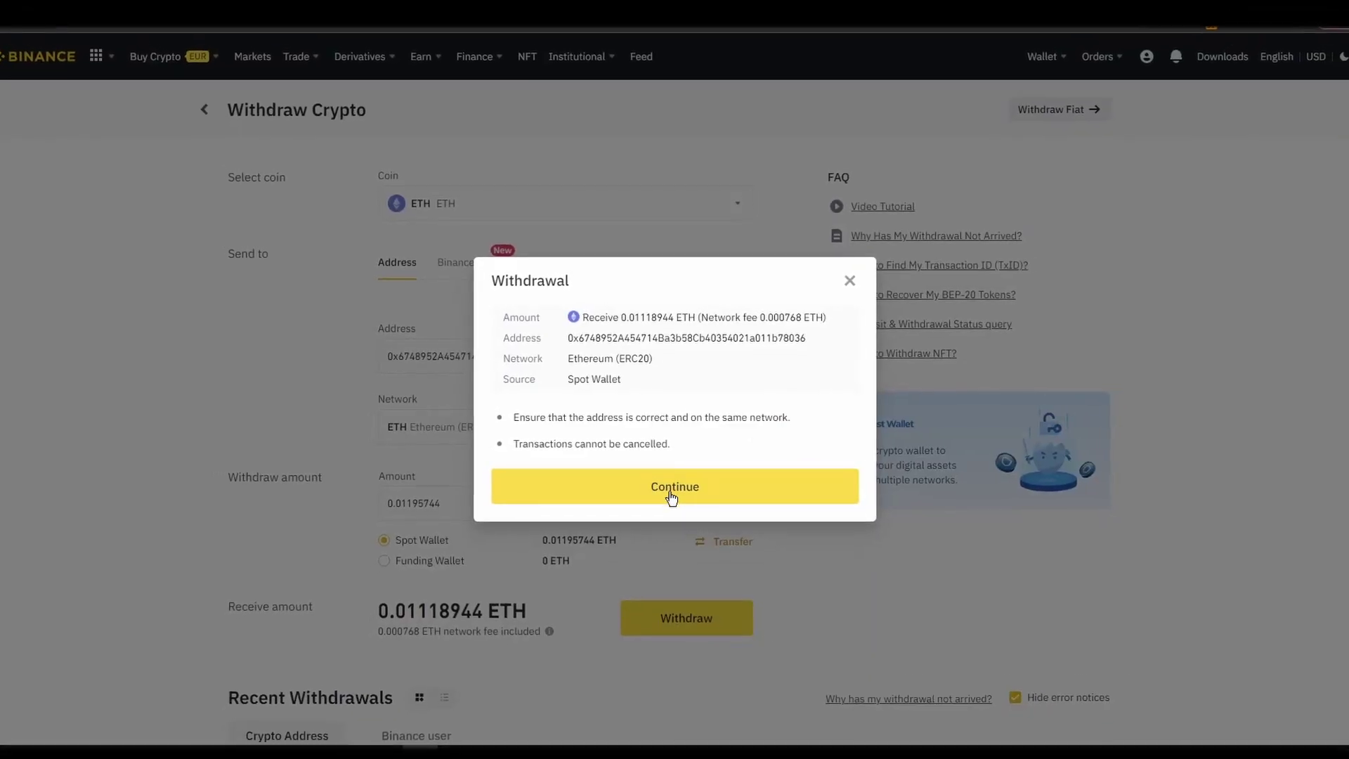
{"action": "left_click", "coordinate": [672, 496]}
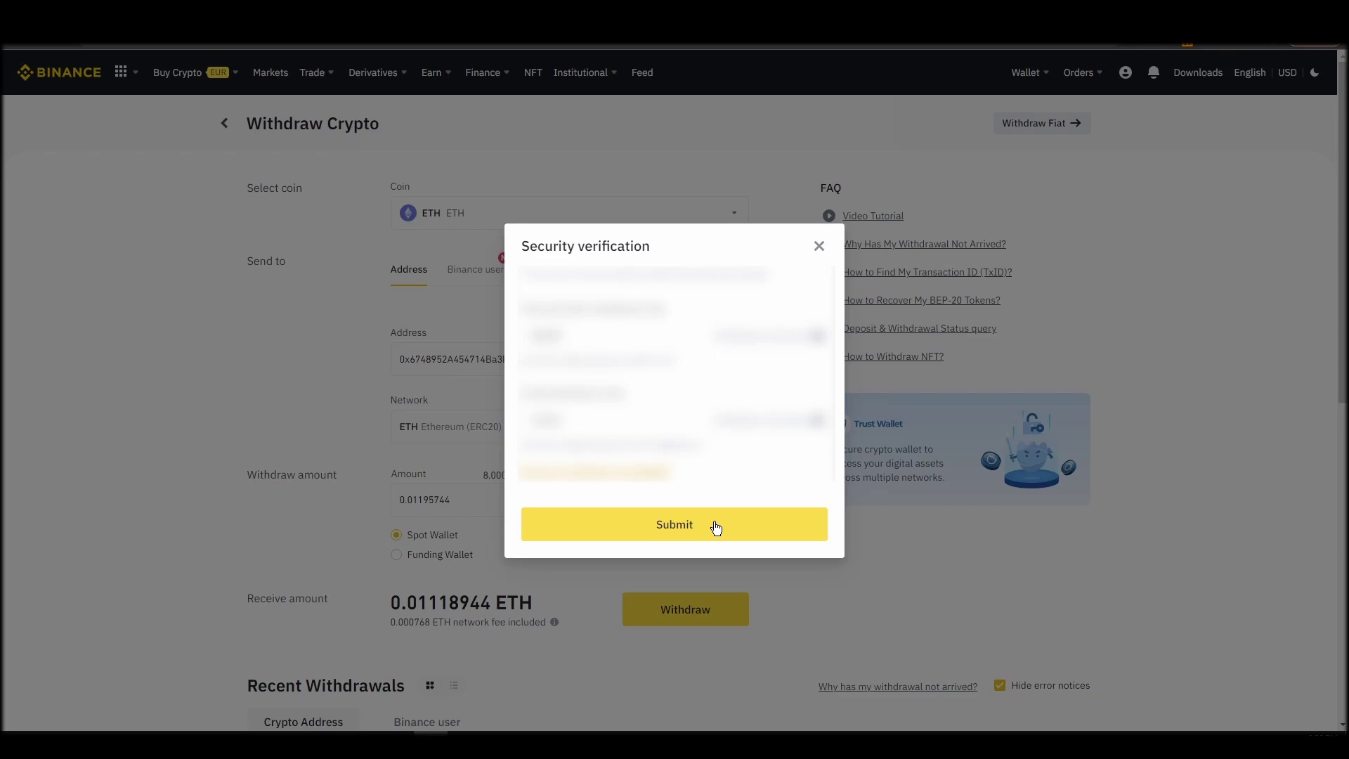
{"action": "left_click", "coordinate": [715, 527]}
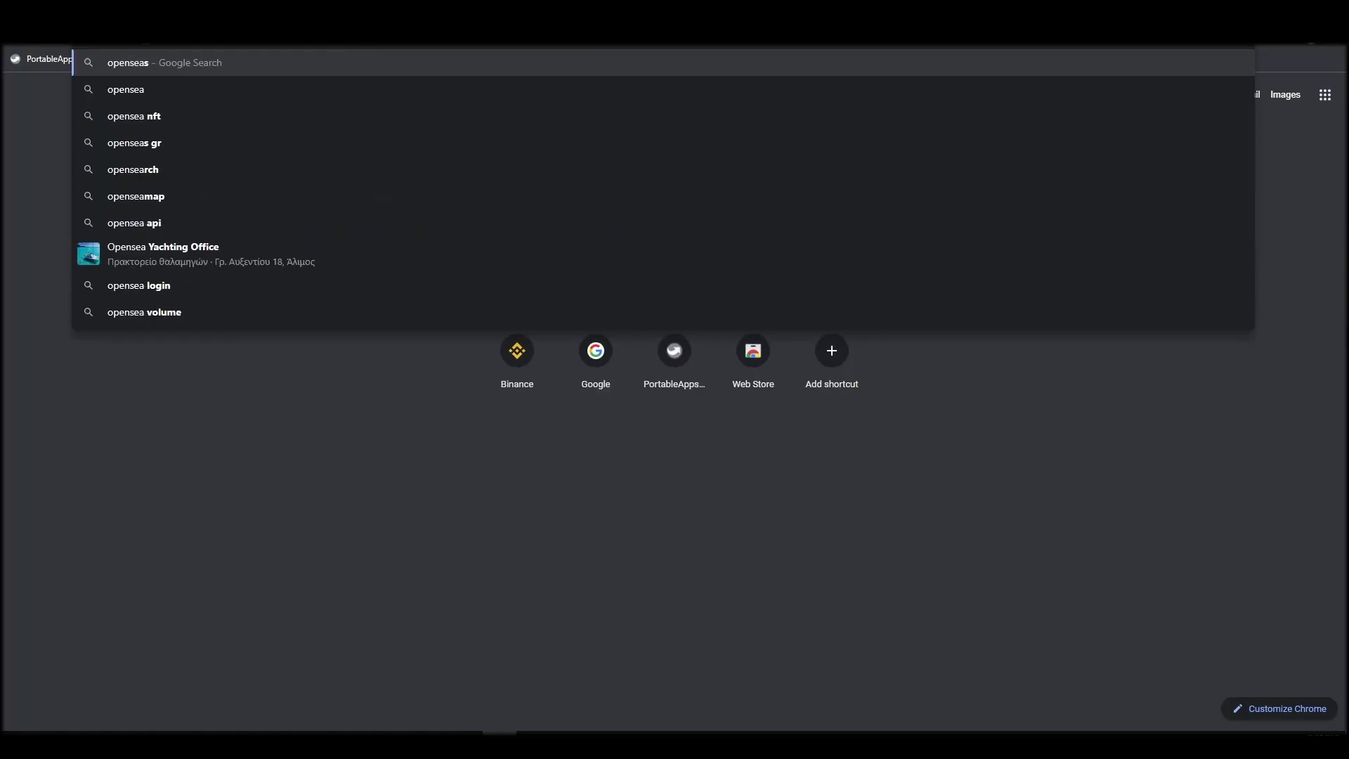
Load opensea.io and connect MetaMask Account 1 through the profile menu.
{"action": "key", "text": "Return"}
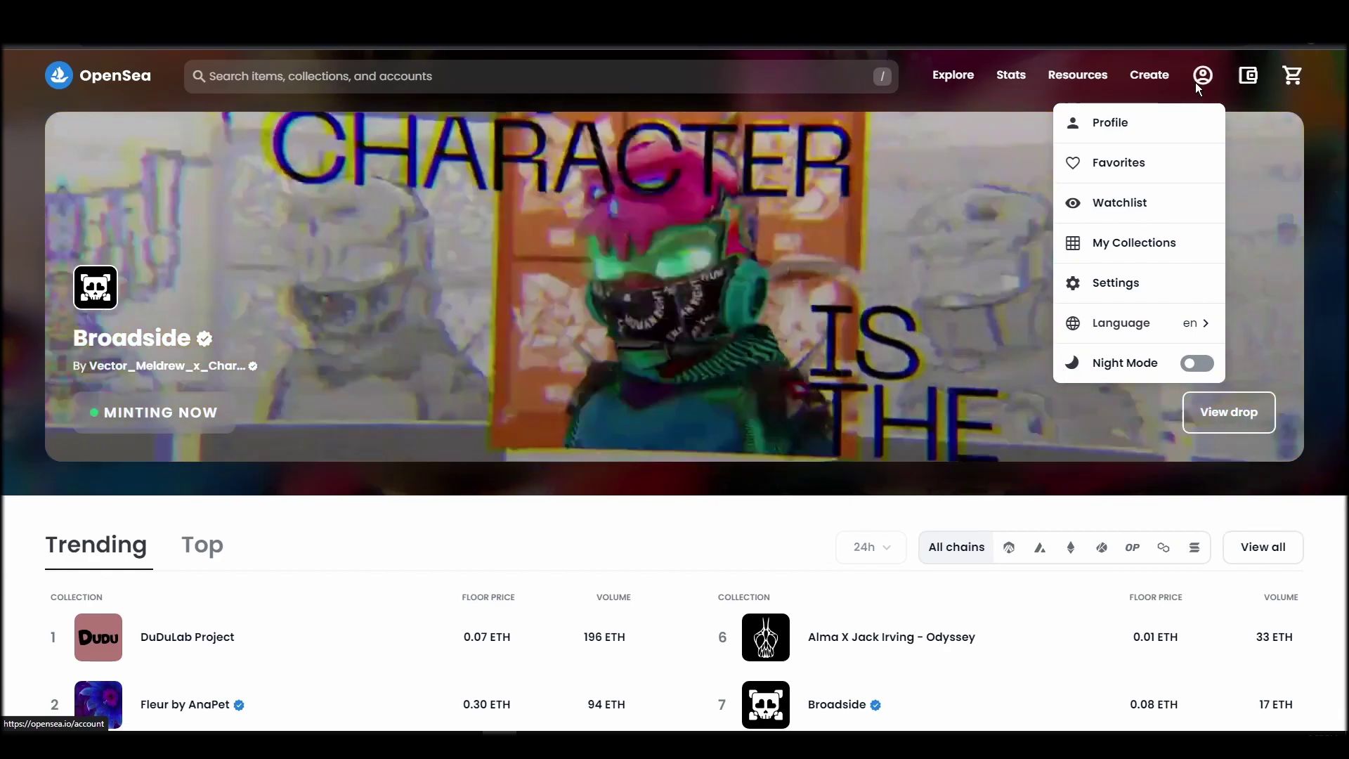
{"action": "left_click", "coordinate": [1195, 82]}
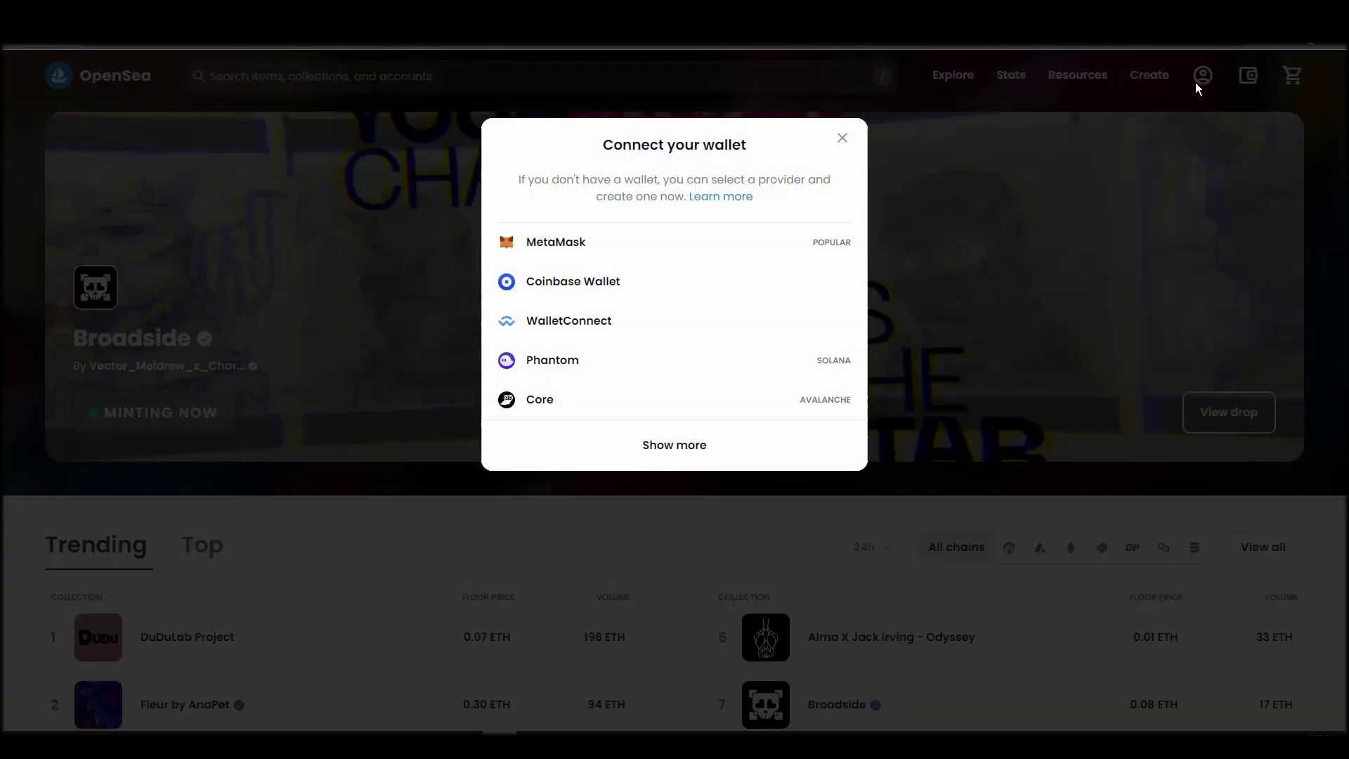
{"action": "left_click", "coordinate": [592, 241]}
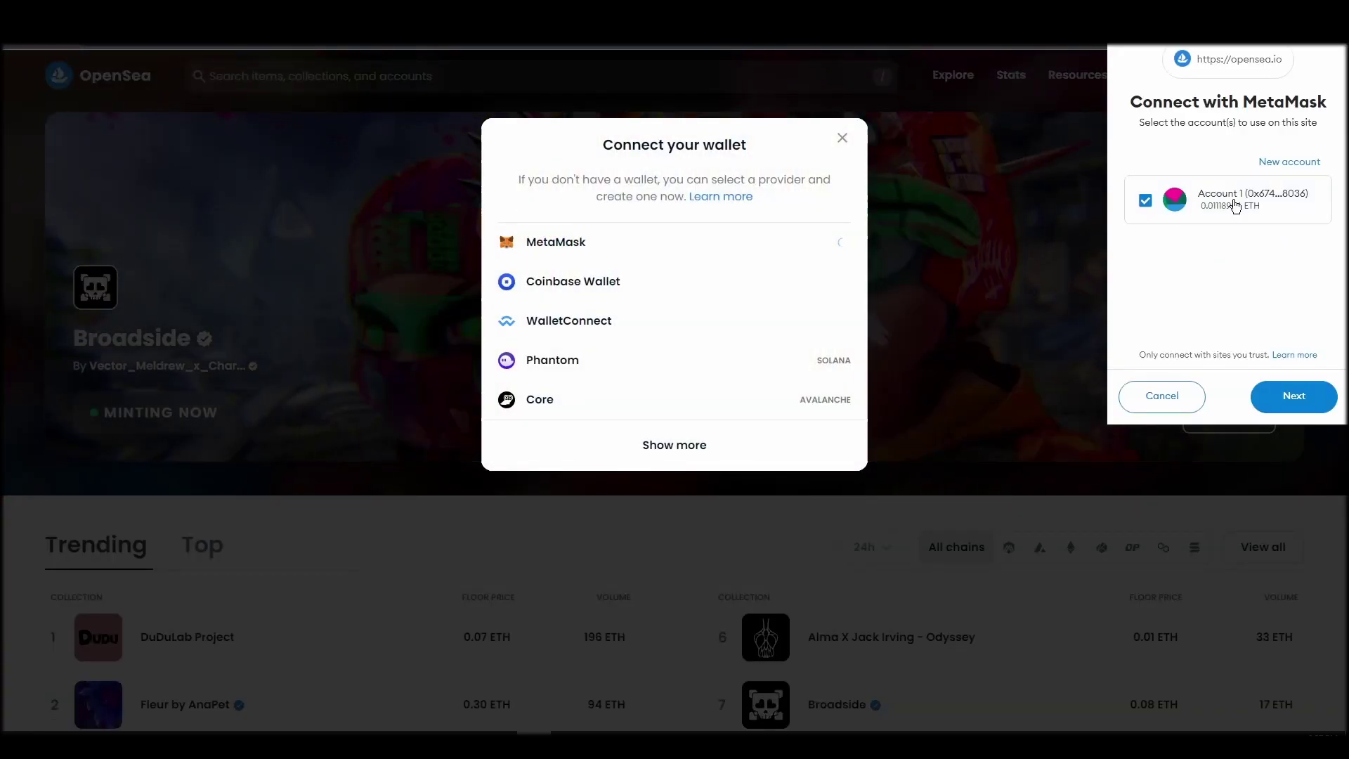
{"action": "left_click", "coordinate": [1300, 395]}
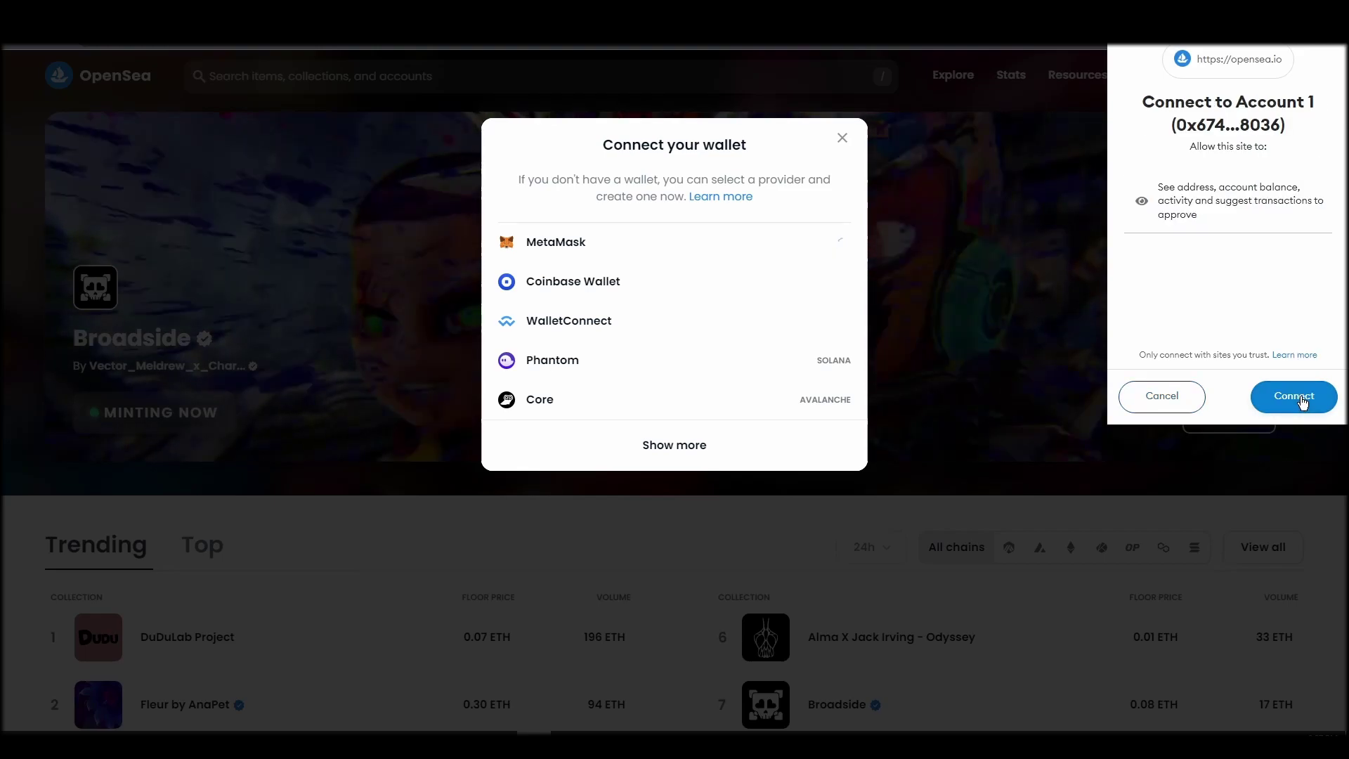
{"action": "left_click", "coordinate": [1294, 395]}
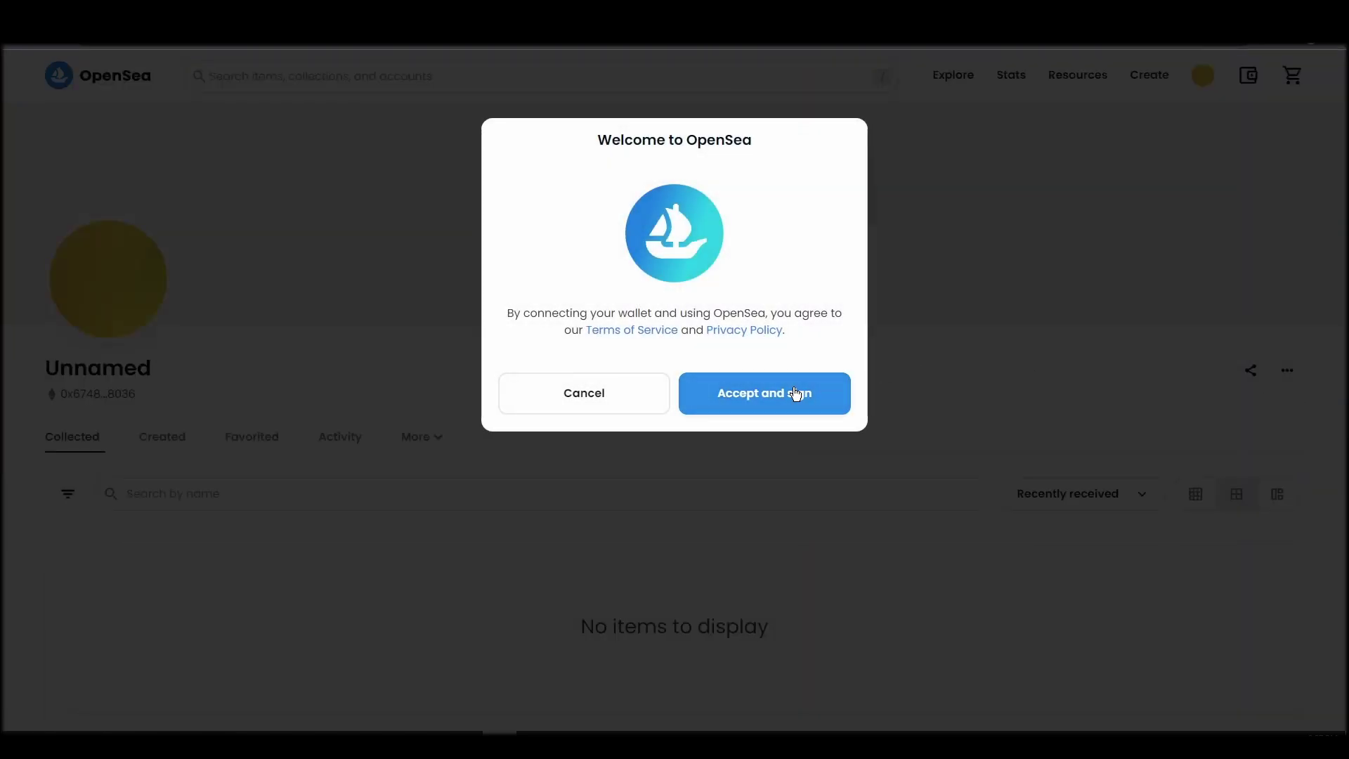
Accept OpenSea's terms and sign the welcome message with the MetaMask signature request.
{"action": "left_click", "coordinate": [796, 394]}
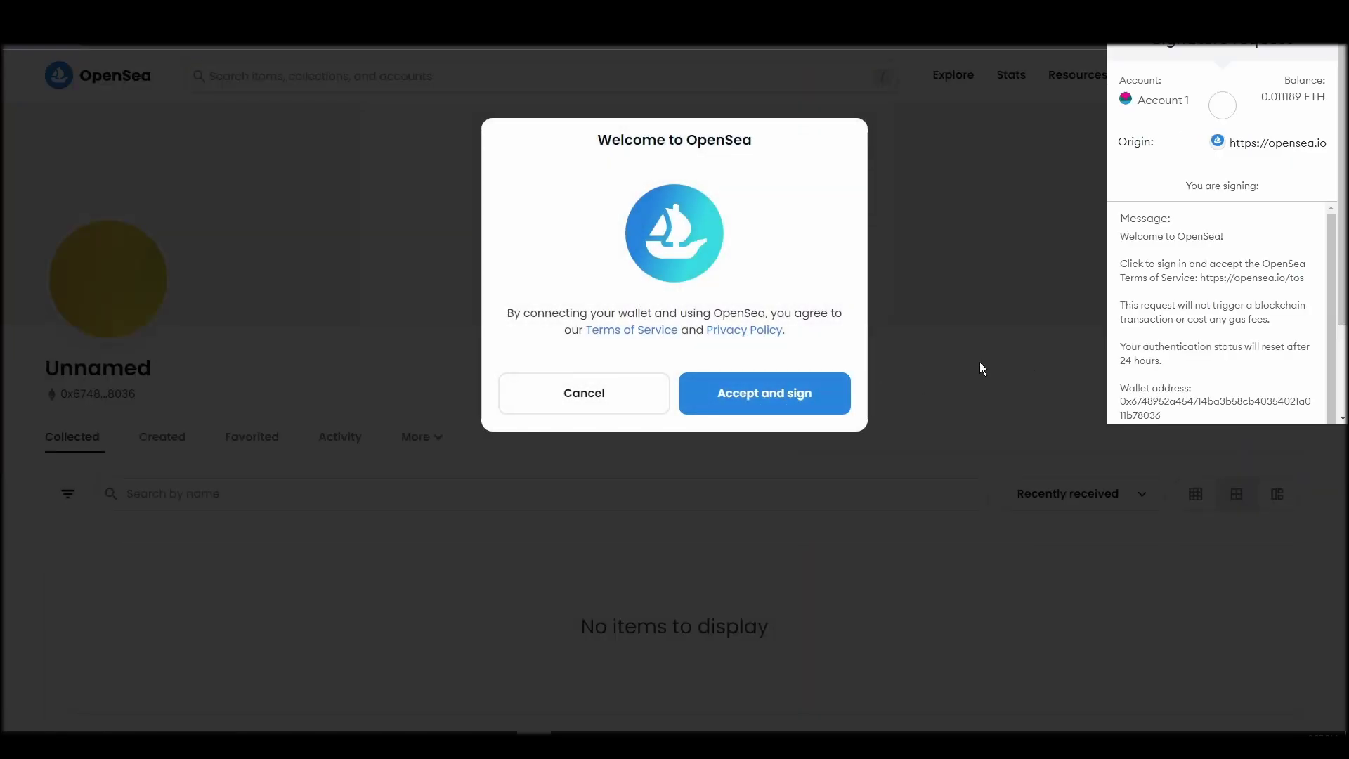
{"action": "scroll", "coordinate": [1270, 318], "scroll_direction": "down", "scroll_amount": 3}
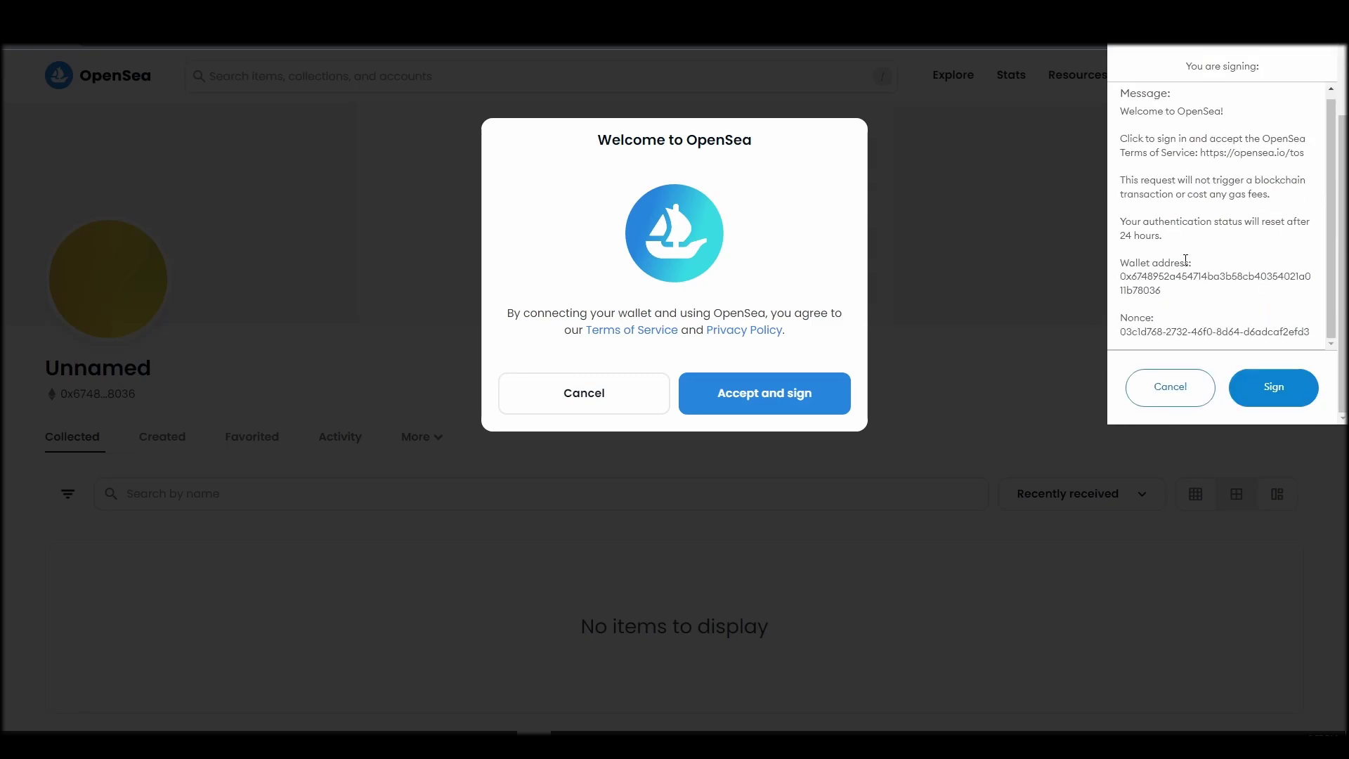
{"action": "left_click", "coordinate": [1273, 387]}
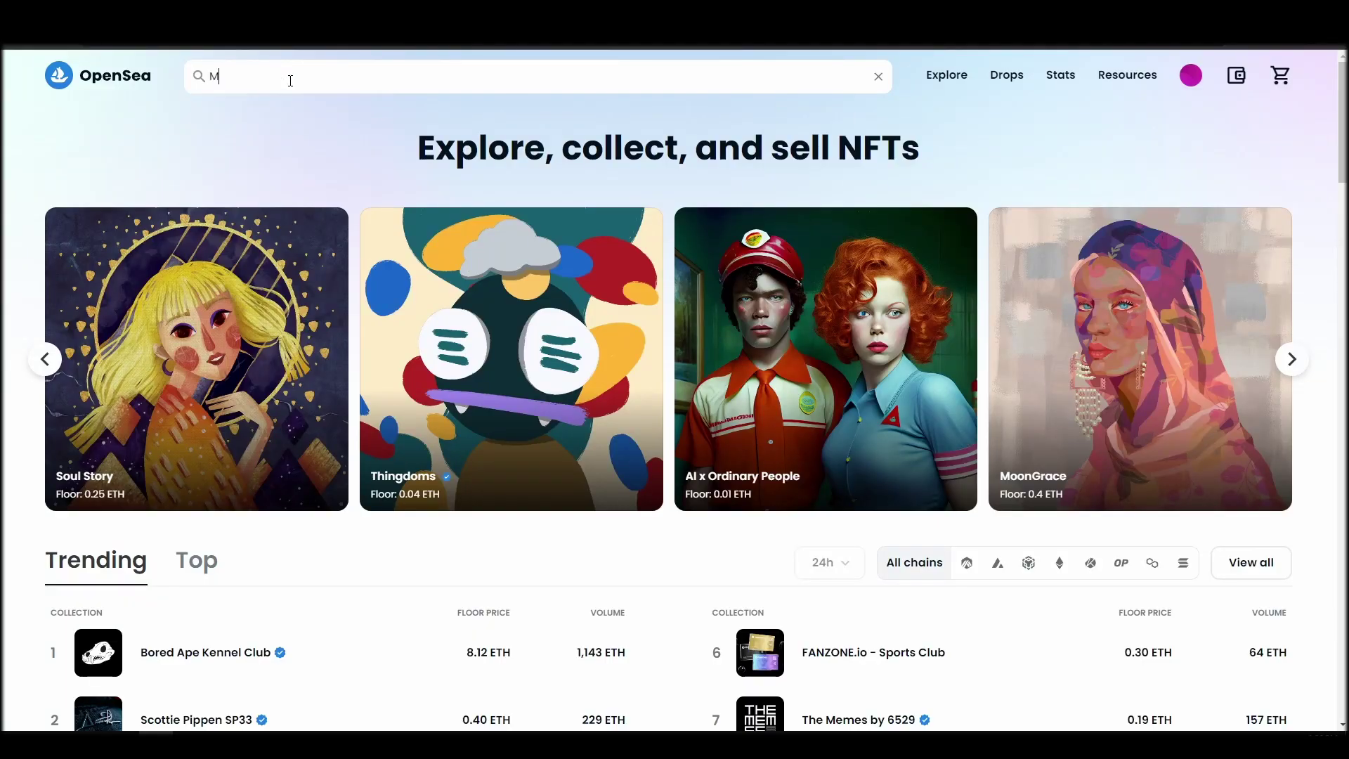
Search 'Monfters Club' and open the collection with 7,996 items and a 0.0119 ETH floor.
{"action": "type", "text": "ters Cl"}
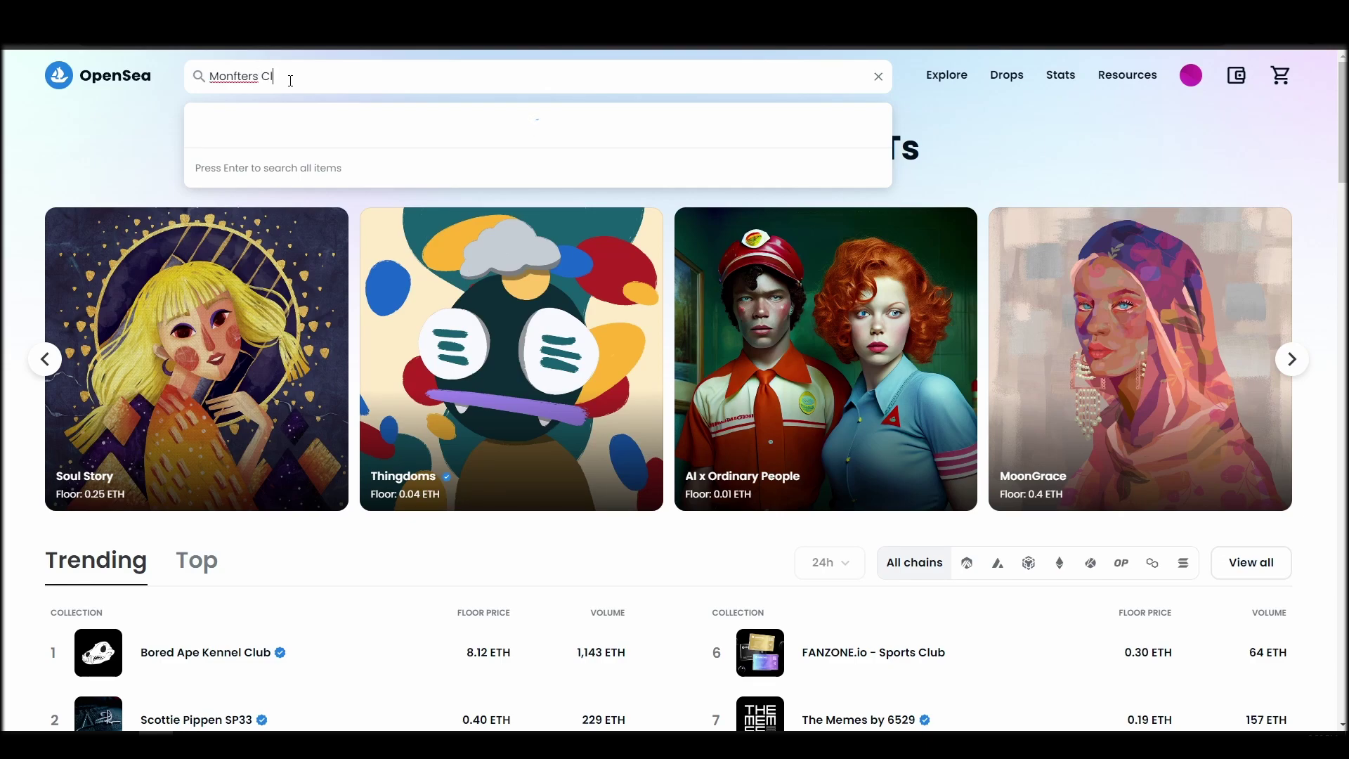
{"action": "type", "text": "ub"}
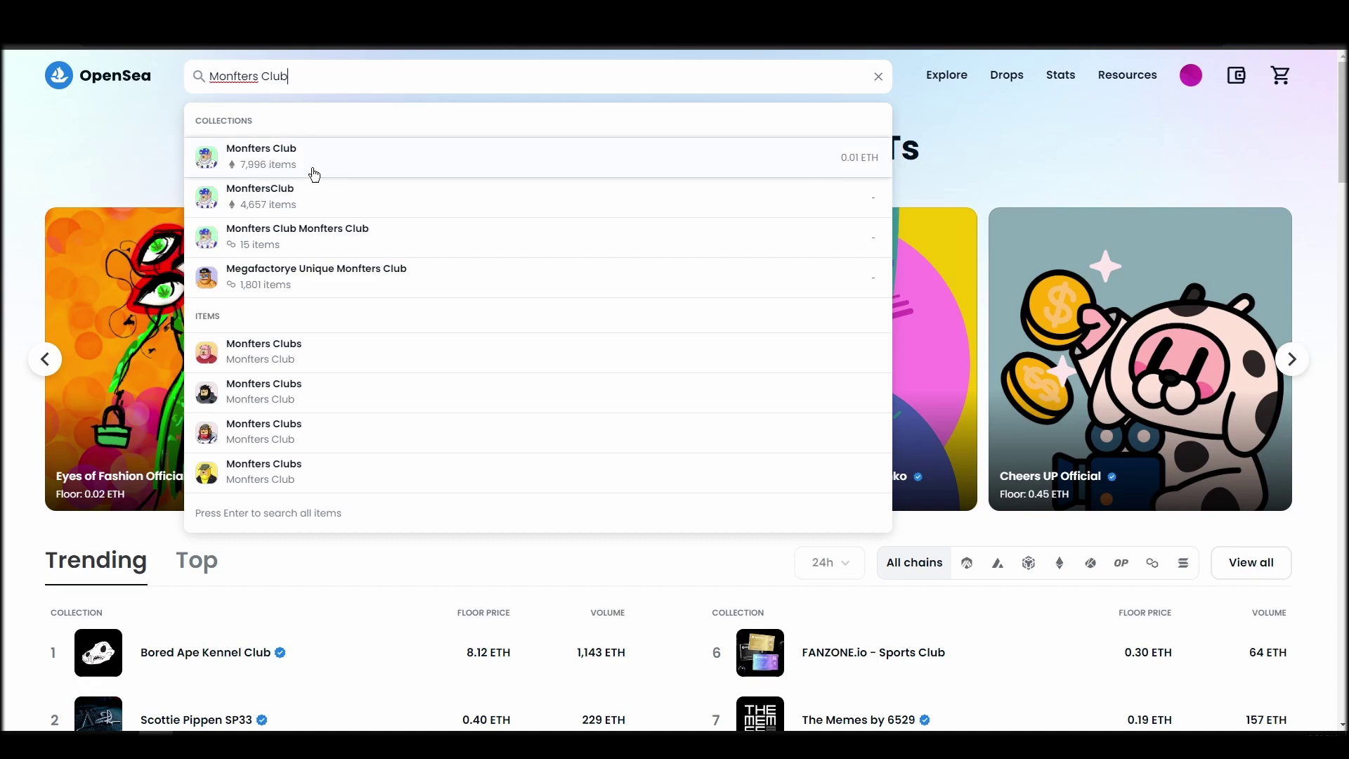
{"action": "left_click", "coordinate": [302, 152]}
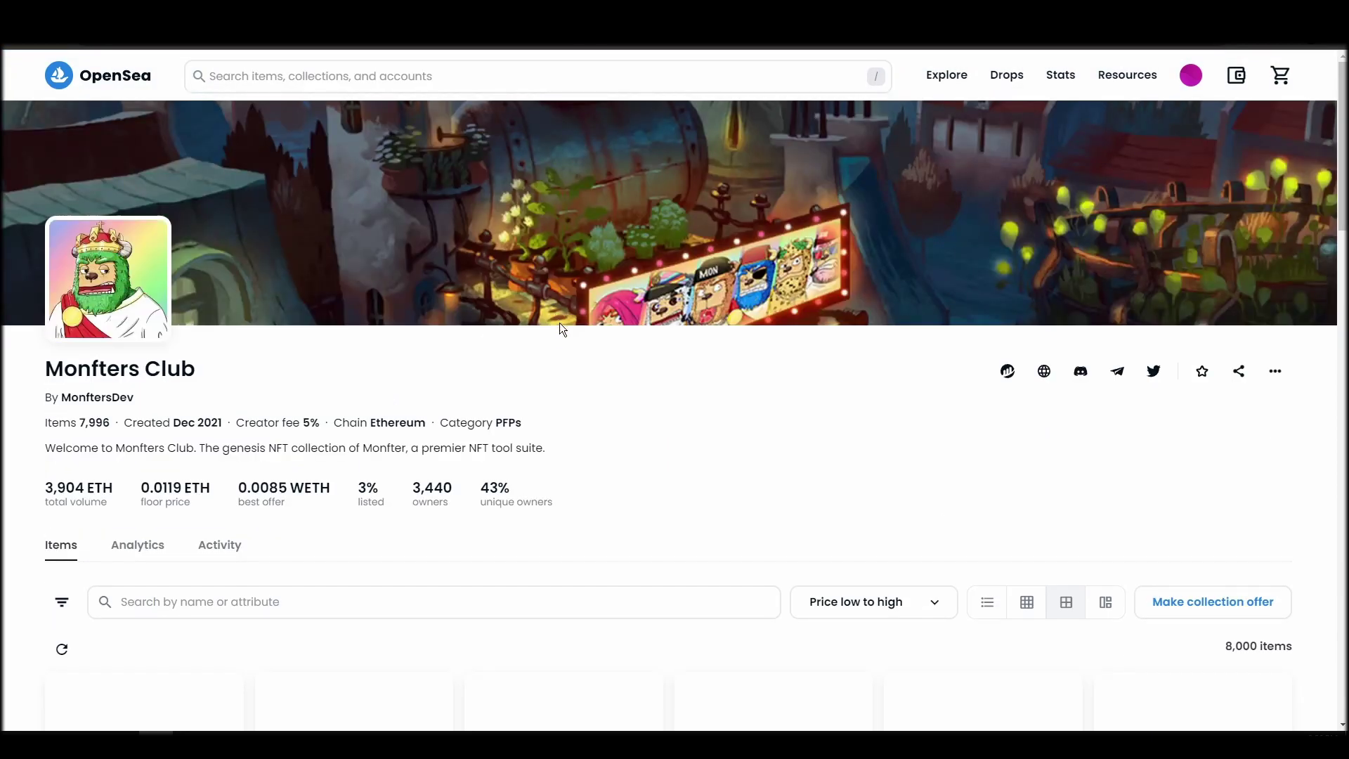
Find Monfters Club #5563 in the collection grid and open its 0.02 ETH listing.
{"action": "scroll", "coordinate": [594, 386], "scroll_direction": "down", "scroll_amount": 1}
{"action": "scroll", "coordinate": [674, 401], "scroll_direction": "down", "scroll_amount": 3}
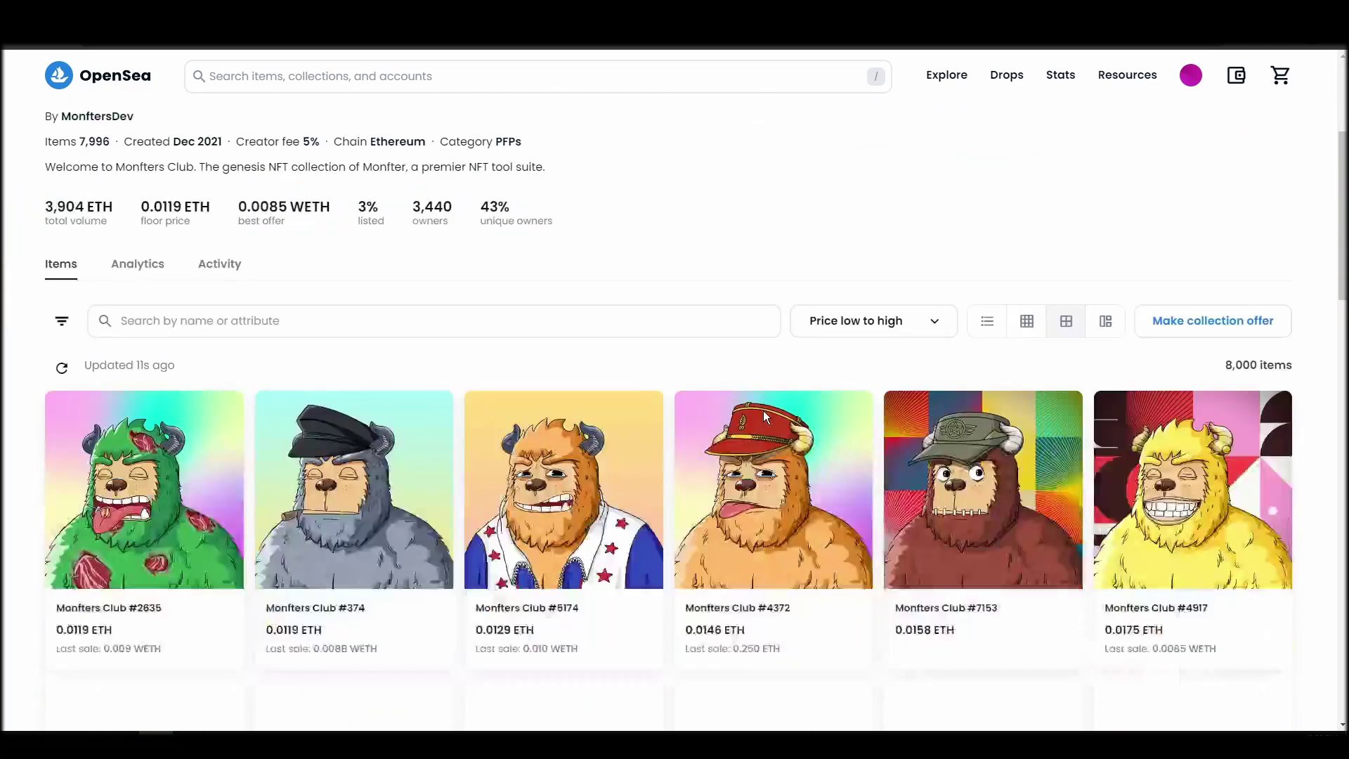
{"action": "scroll", "coordinate": [632, 404], "scroll_direction": "down", "scroll_amount": 3}
{"action": "scroll", "coordinate": [703, 527], "scroll_direction": "down", "scroll_amount": 1}
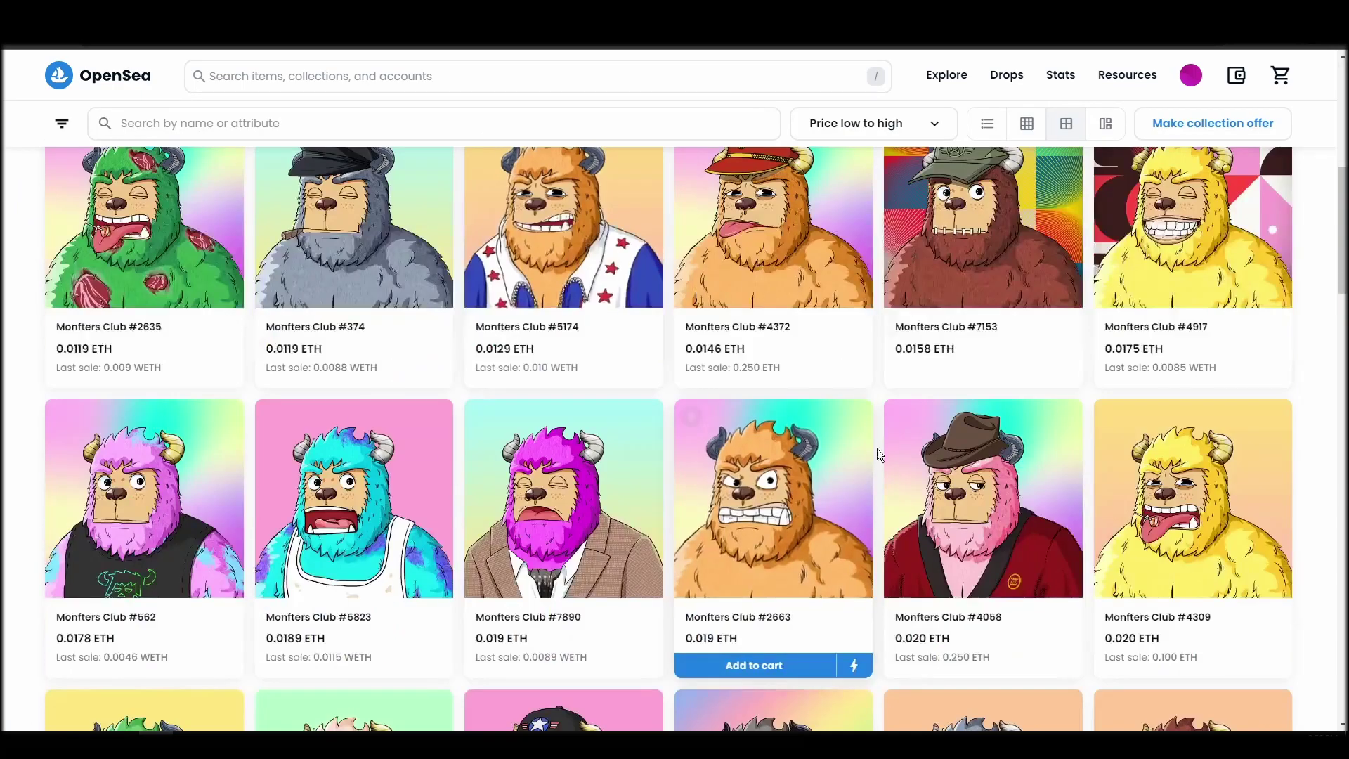
{"action": "scroll", "coordinate": [576, 351], "scroll_direction": "down", "scroll_amount": 4}
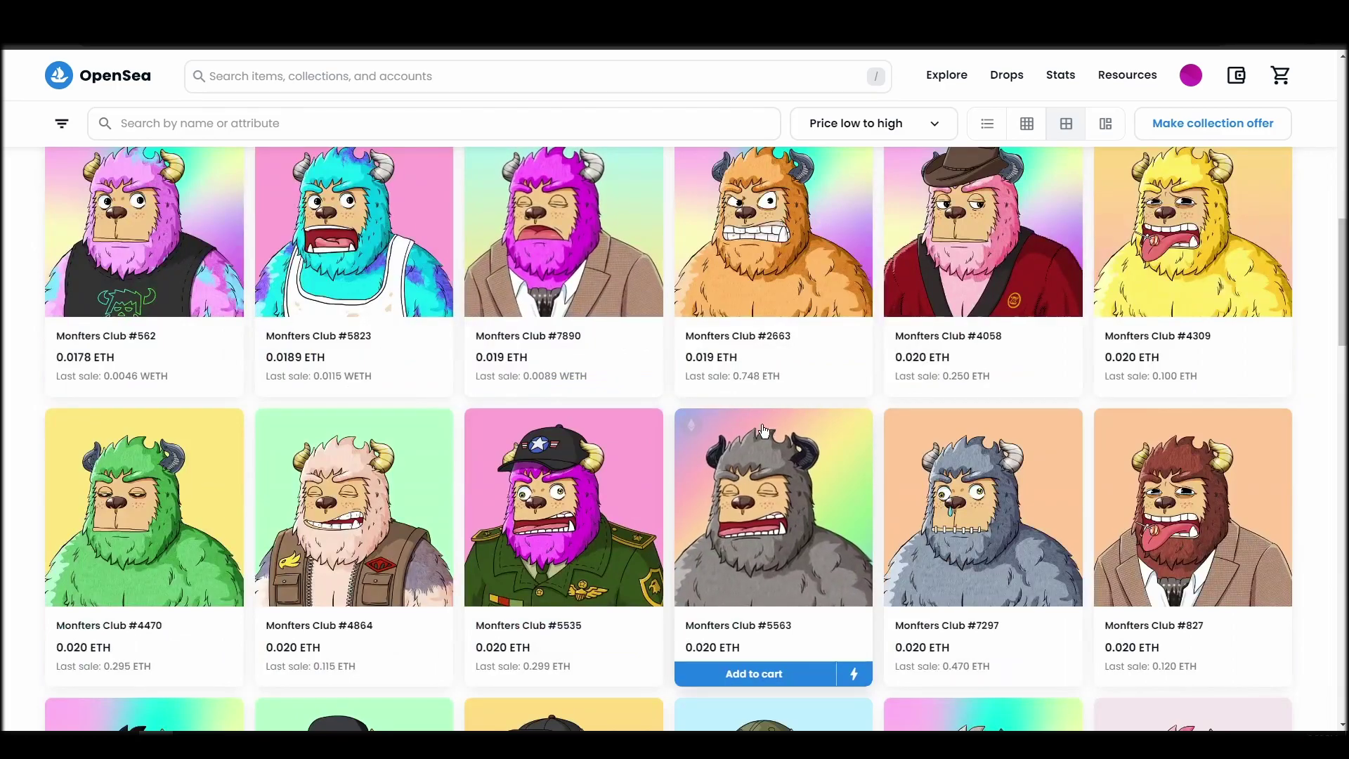
{"action": "left_click", "coordinate": [728, 453]}
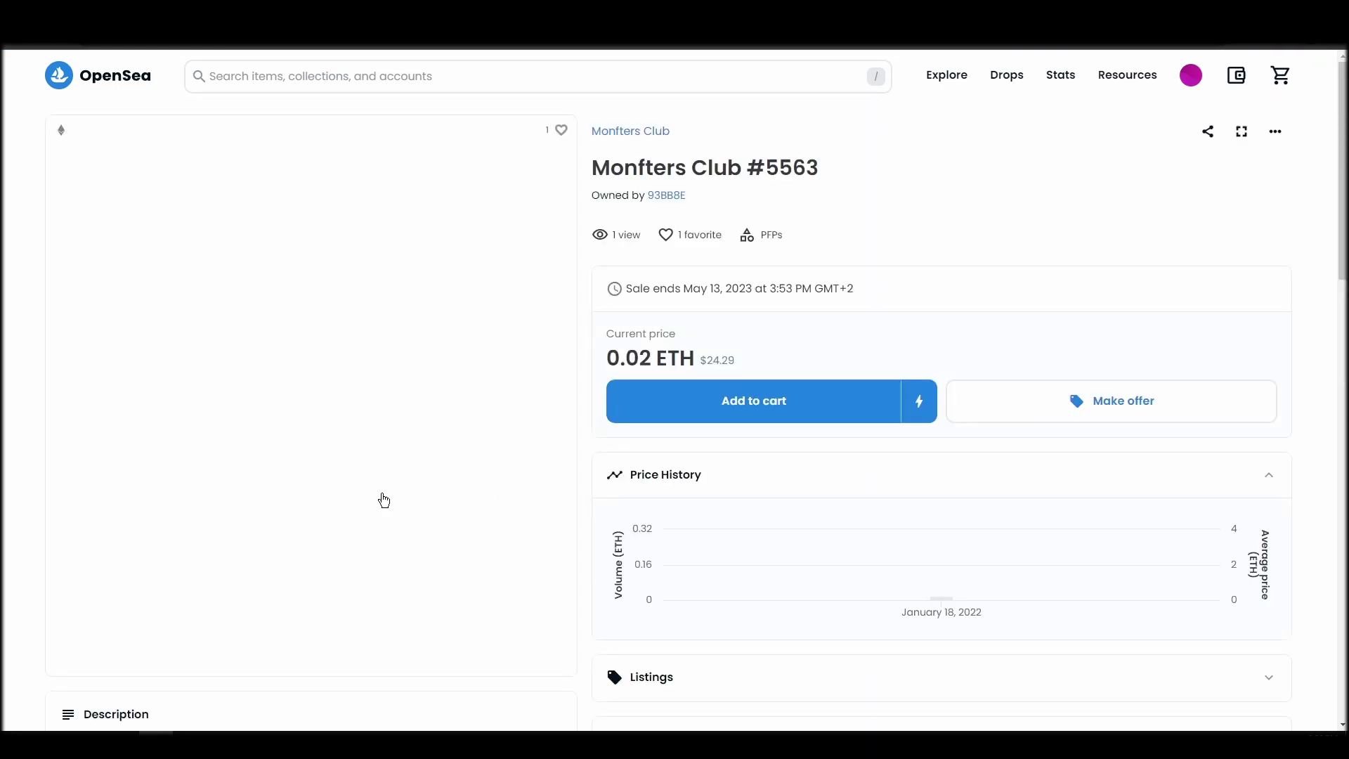
Add Monfters Club #5563 to the cart and review it: 1 item, 0.02 ETH total.
{"action": "left_click", "coordinate": [724, 397]}
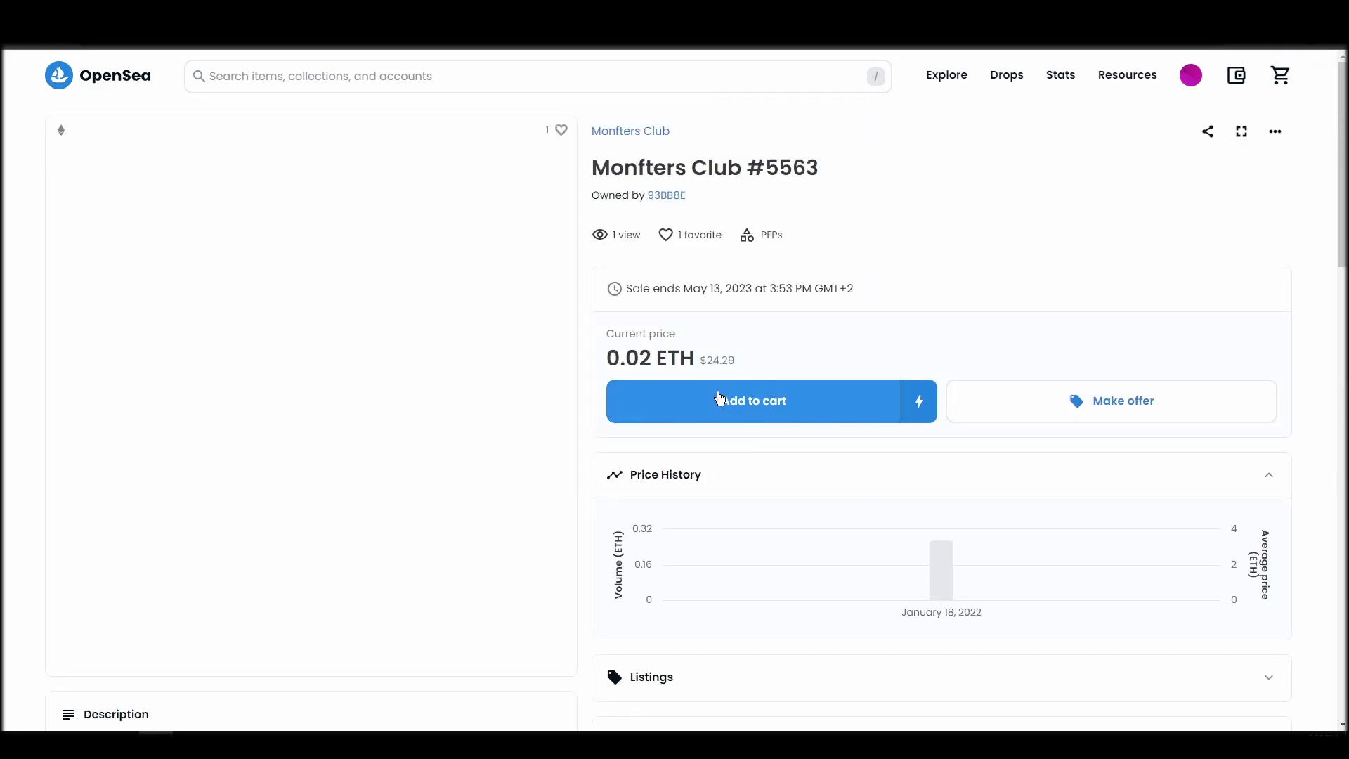
{"action": "left_click", "coordinate": [684, 408]}
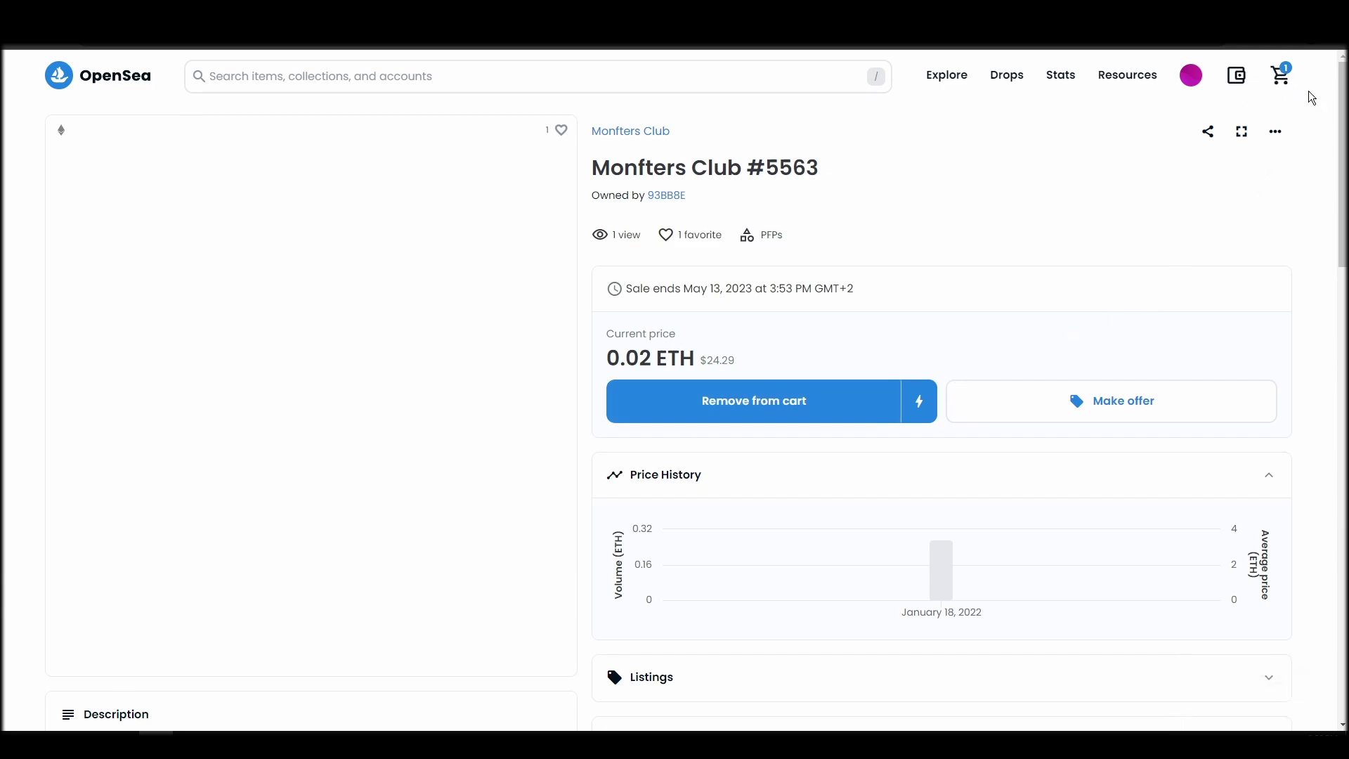
{"action": "left_click", "coordinate": [1286, 77]}
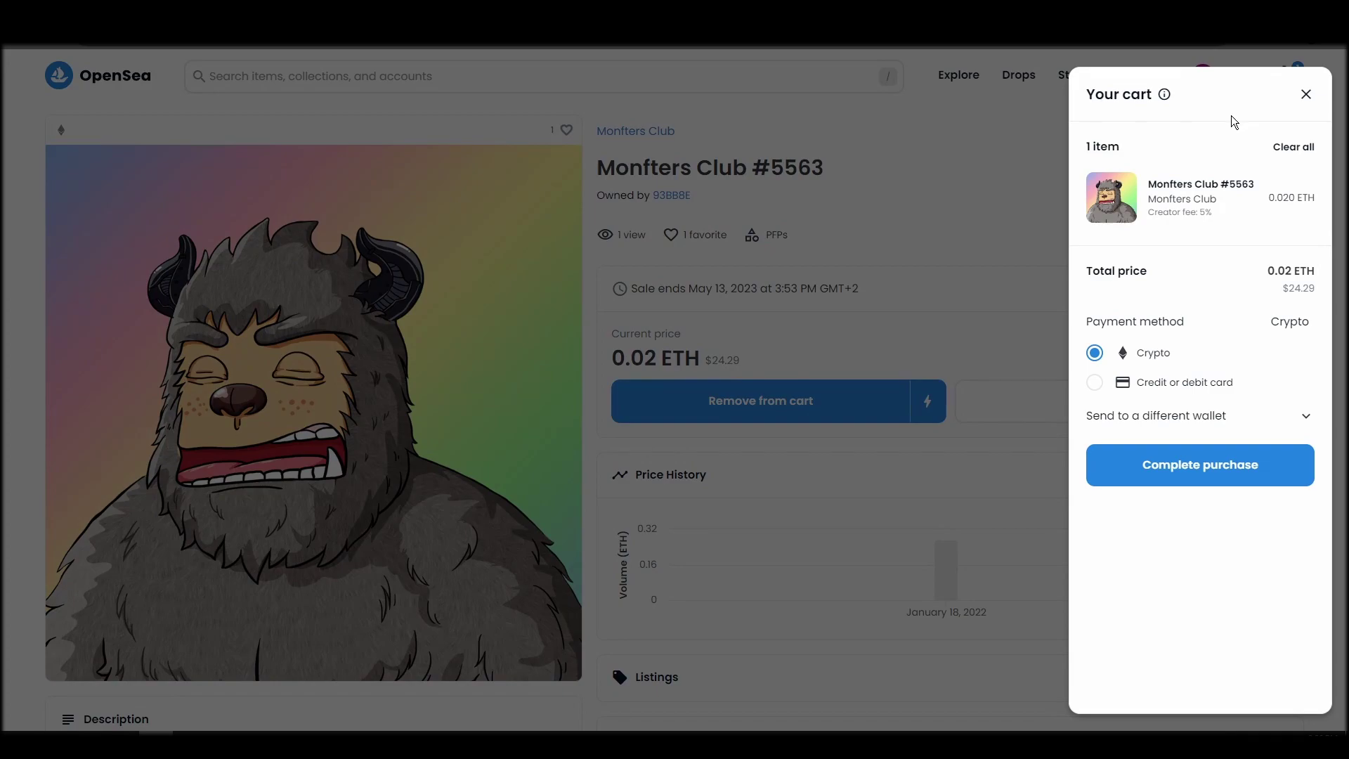